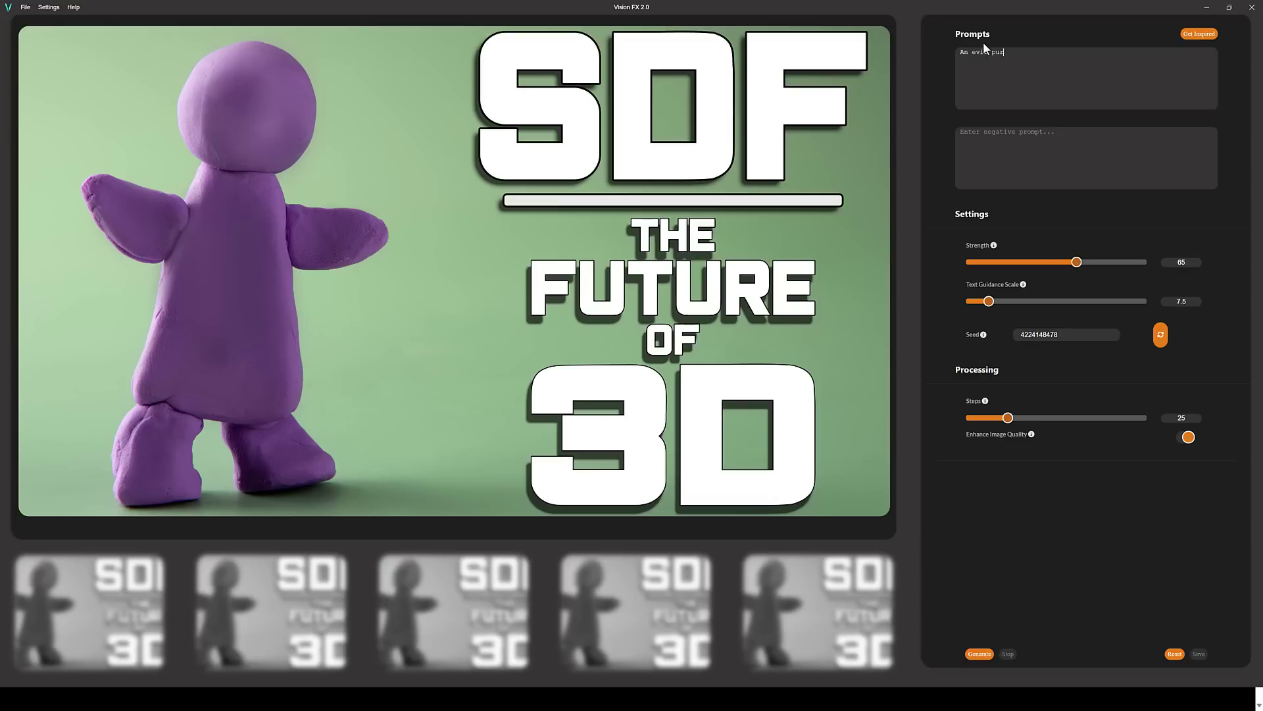
- Complete the prompt as "An evil purple dinosaur" and generate image variations after checking the available AI engine options
{"action": "type", "text": "dinosaur"}
{"action": "left_click", "coordinate": [48, 7]}
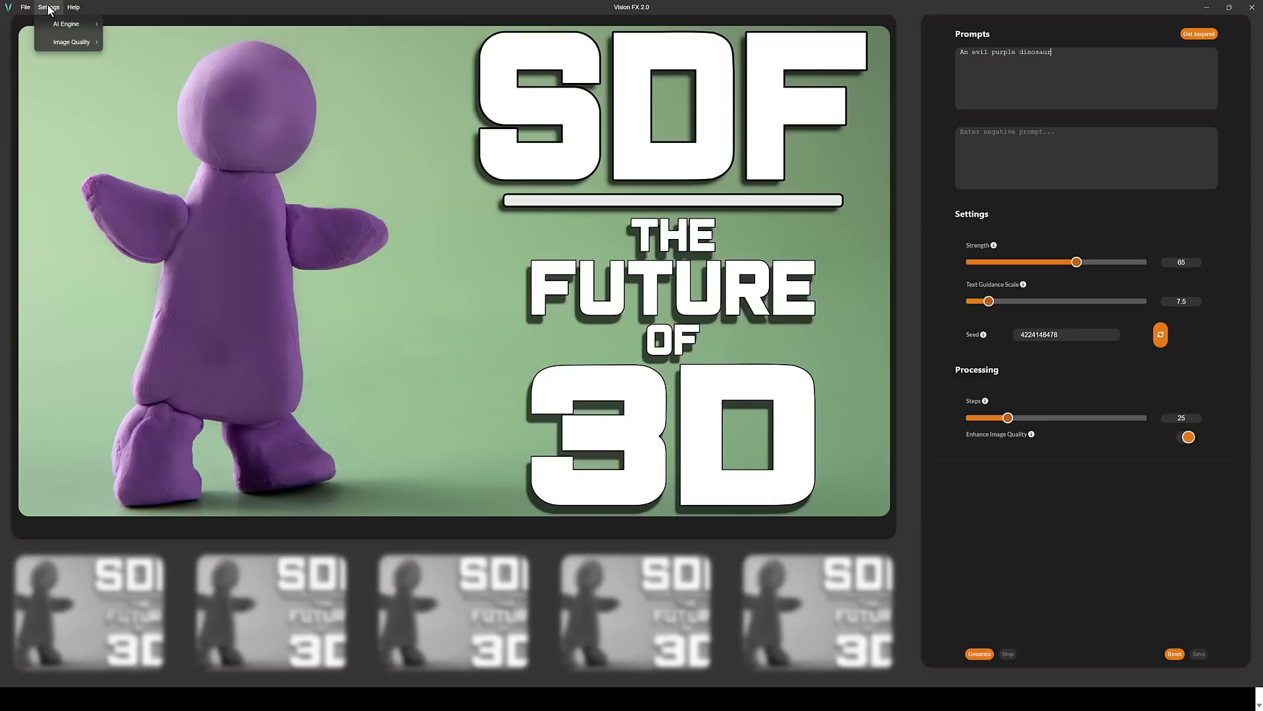
{"action": "mouse_move", "coordinate": [54, 23]}
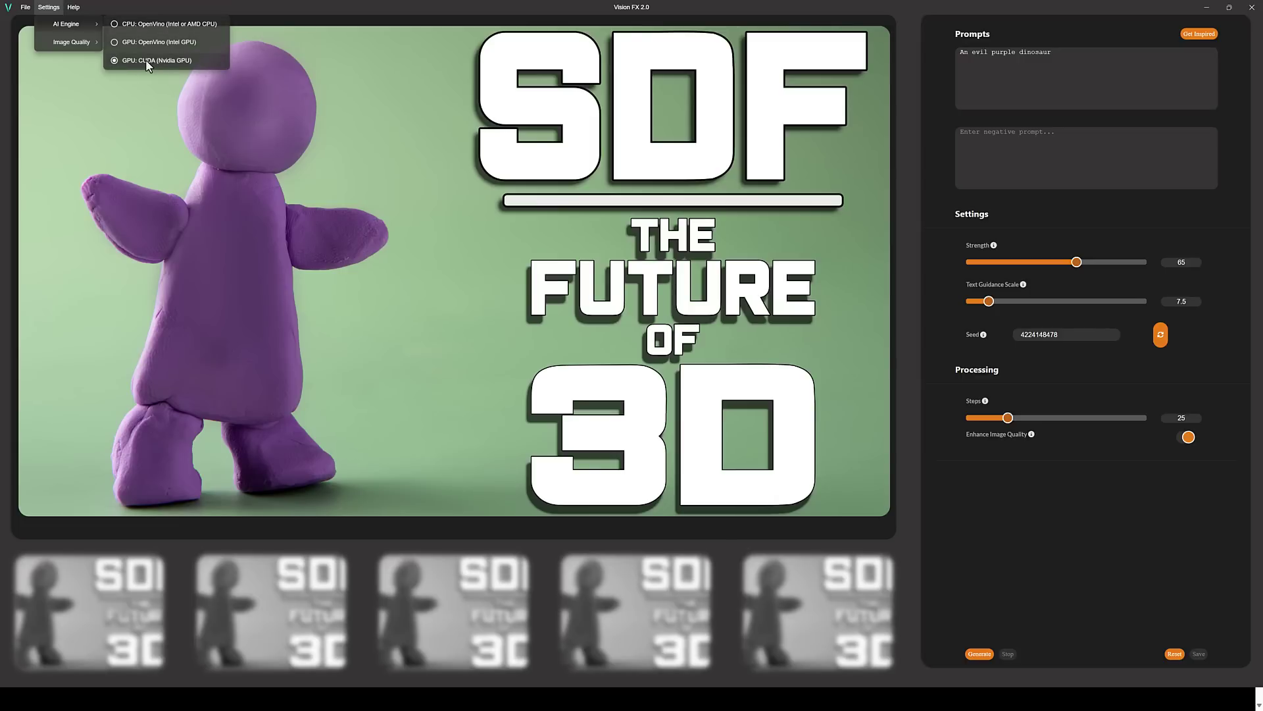
{"action": "left_click", "coordinate": [384, 5]}
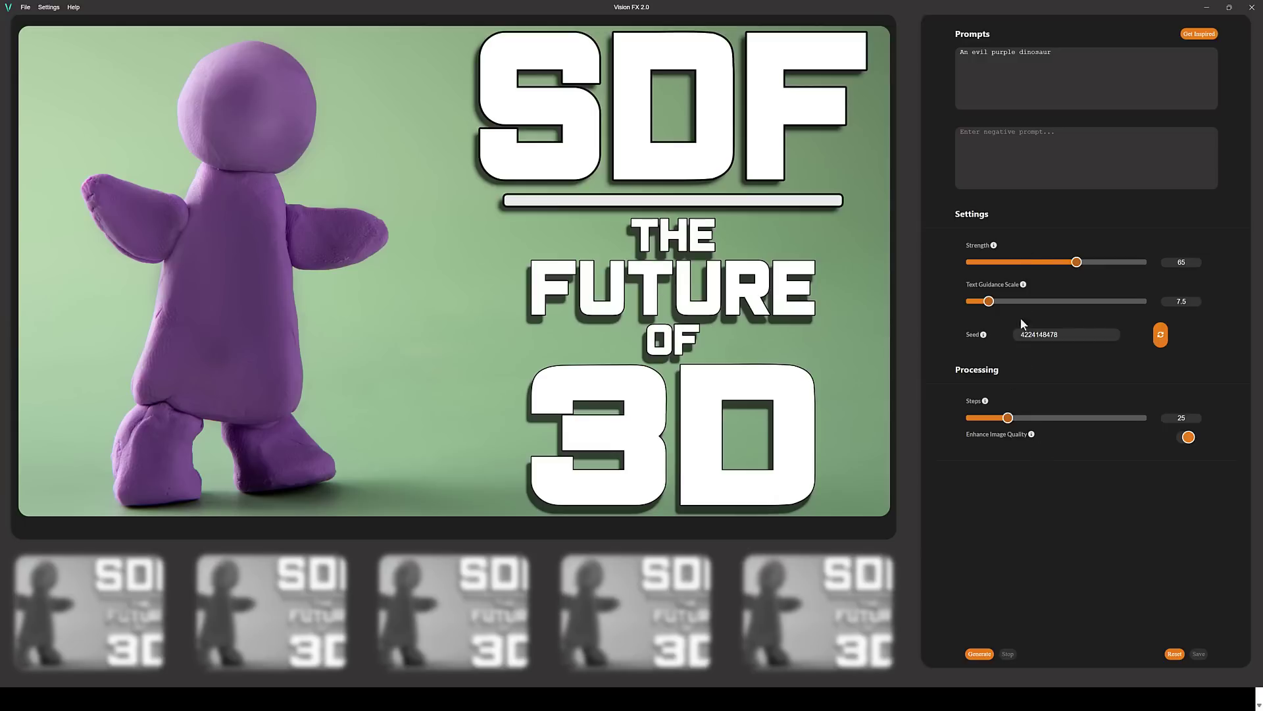
{"action": "left_click", "coordinate": [980, 655]}
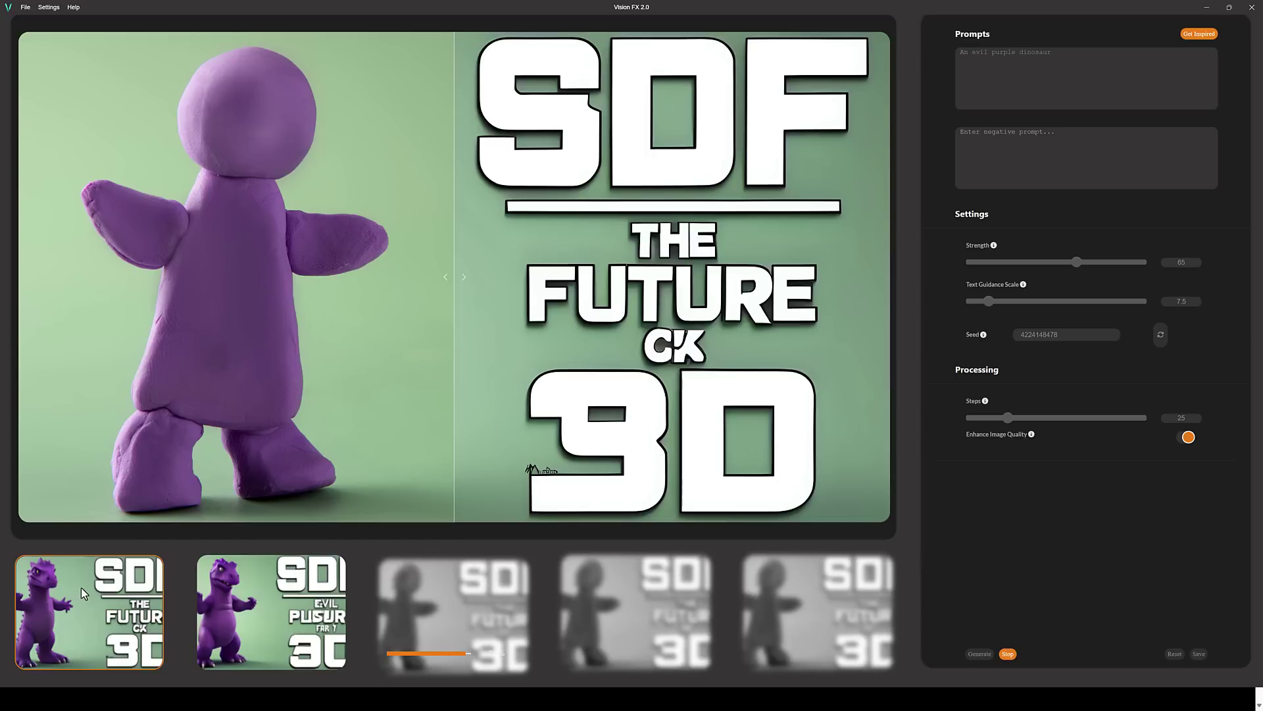
- Compare the generated dinosaur variations with the original clay figure image, moving the before/after divider to reveal the result
{"action": "left_click_drag", "start_coordinate": [459, 279], "coordinate": [71, 307]}
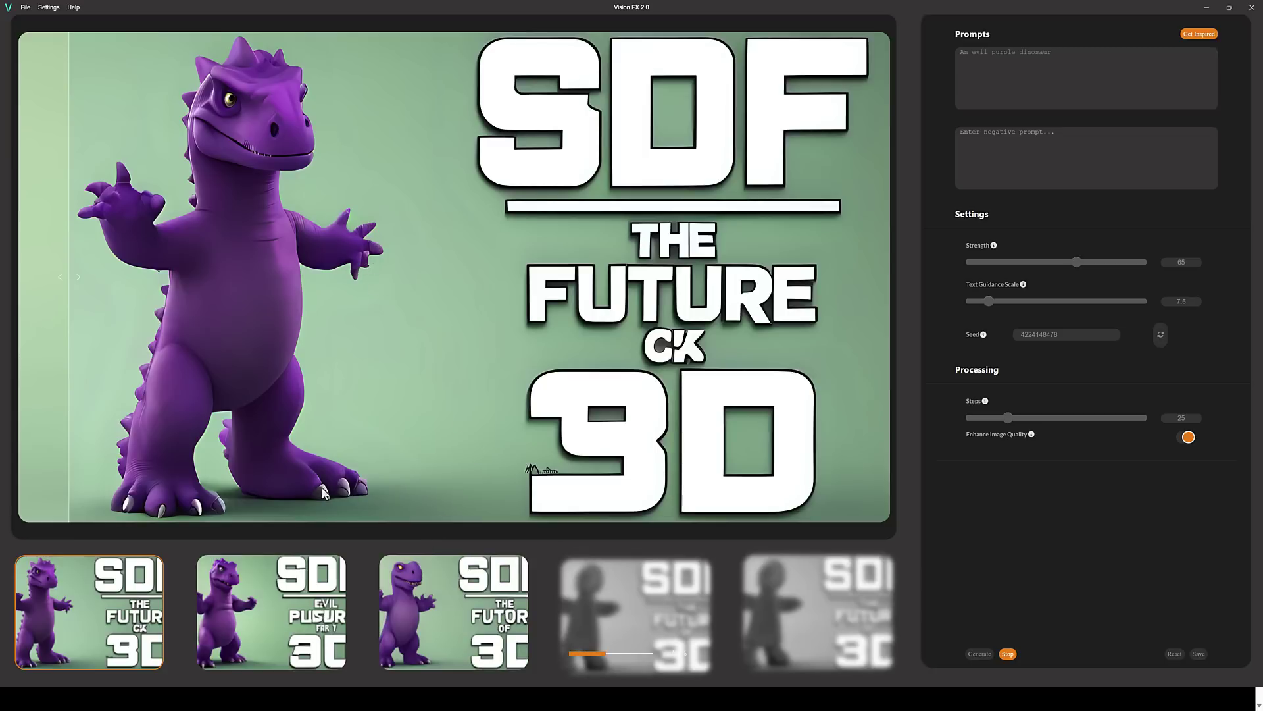
{"action": "left_click", "coordinate": [281, 585]}
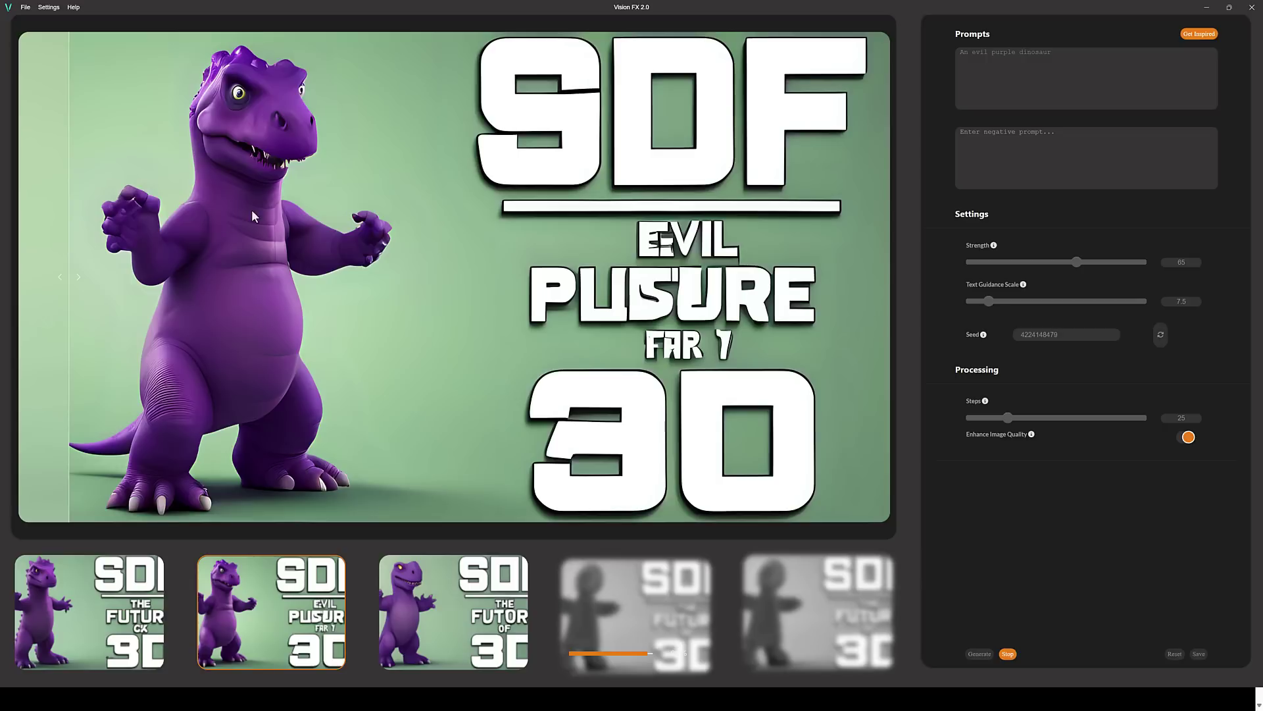
{"action": "left_click", "coordinate": [419, 591]}
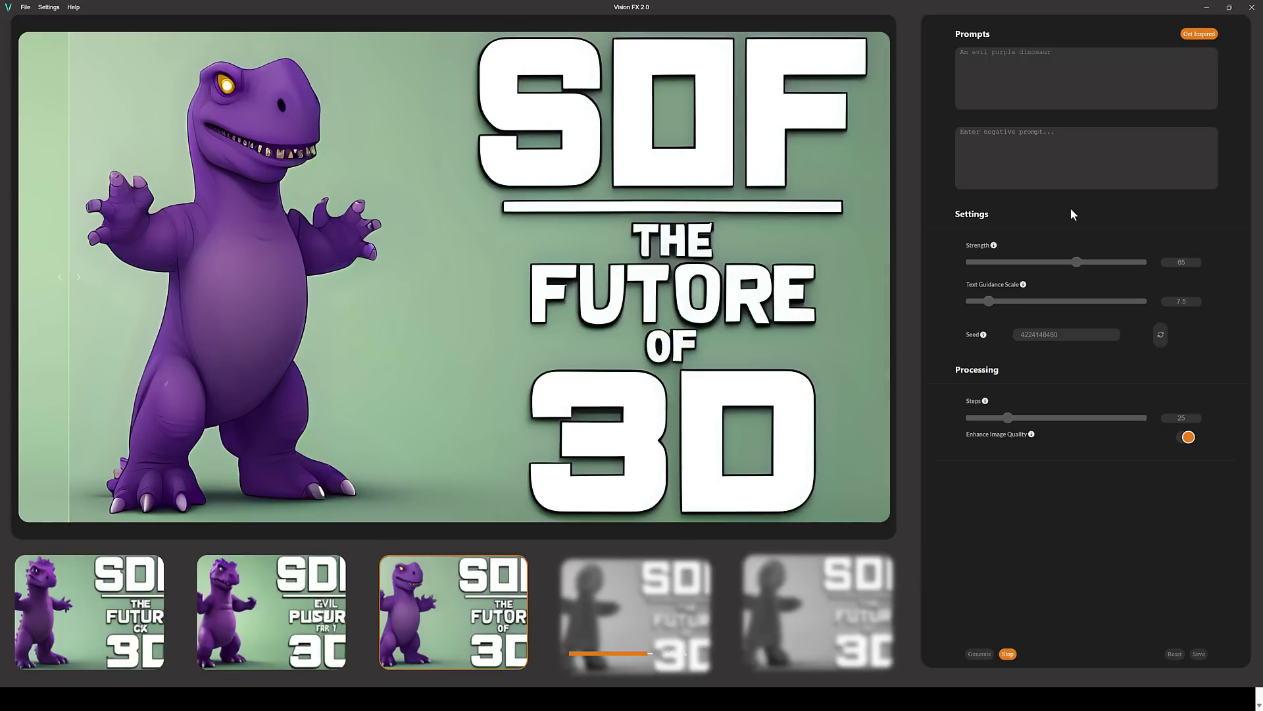
{"action": "left_click", "coordinate": [671, 612]}
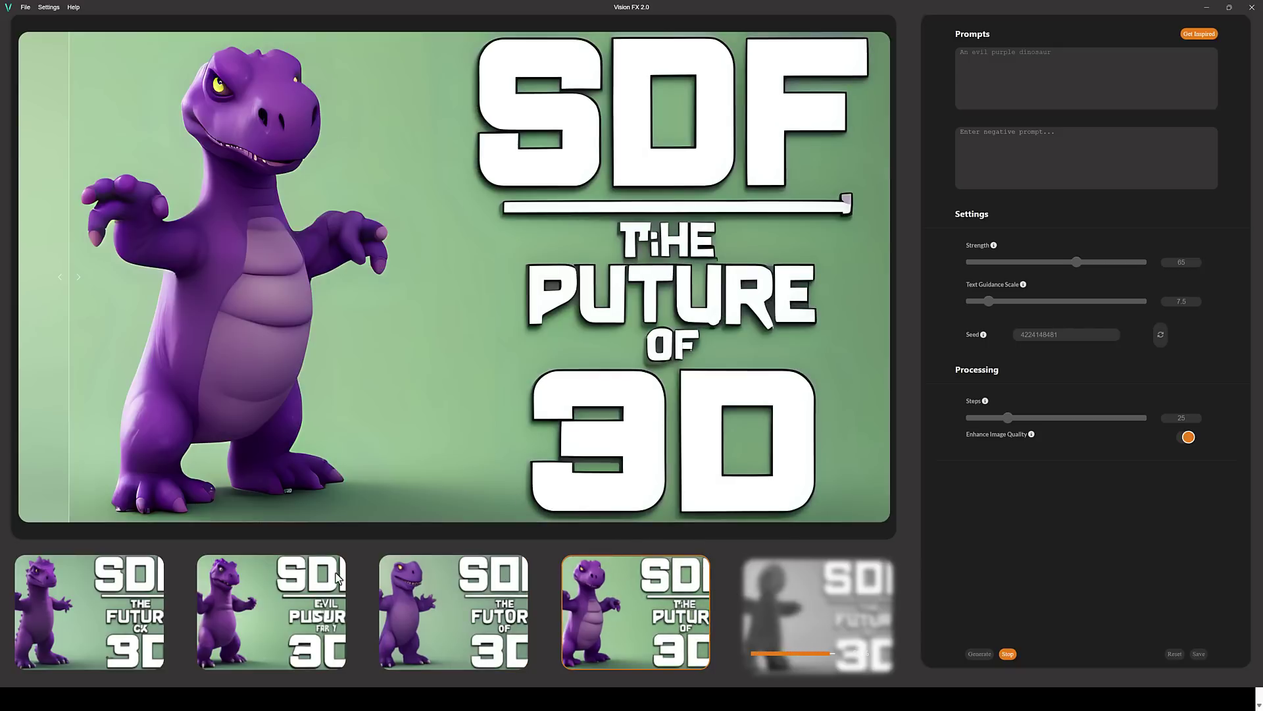
{"action": "left_click", "coordinate": [478, 606]}
{"action": "left_click", "coordinate": [271, 612]}
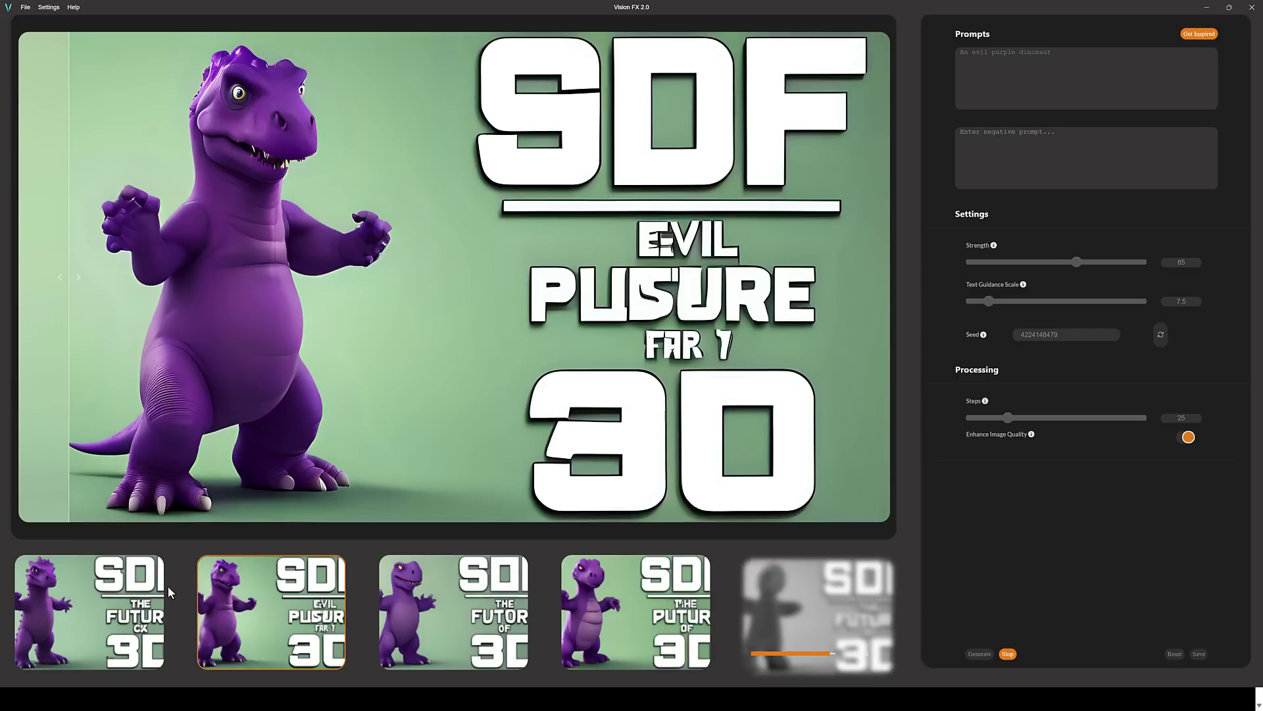
{"action": "left_click", "coordinate": [85, 586]}
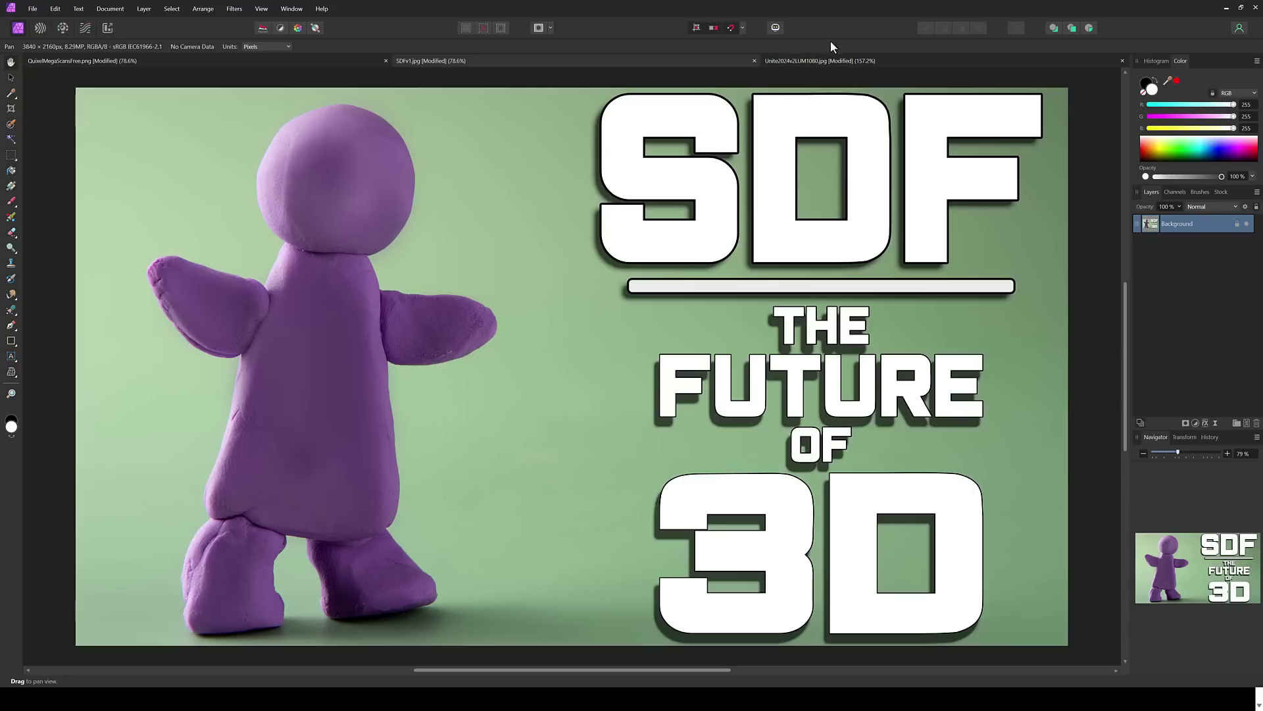
- Open the Unity Unite 2024 image from Affinity Photo in a maximised Vision FX 2.0 and generate variations with the Van Gogh starry nights prompt
{"action": "left_click", "coordinate": [867, 58]}
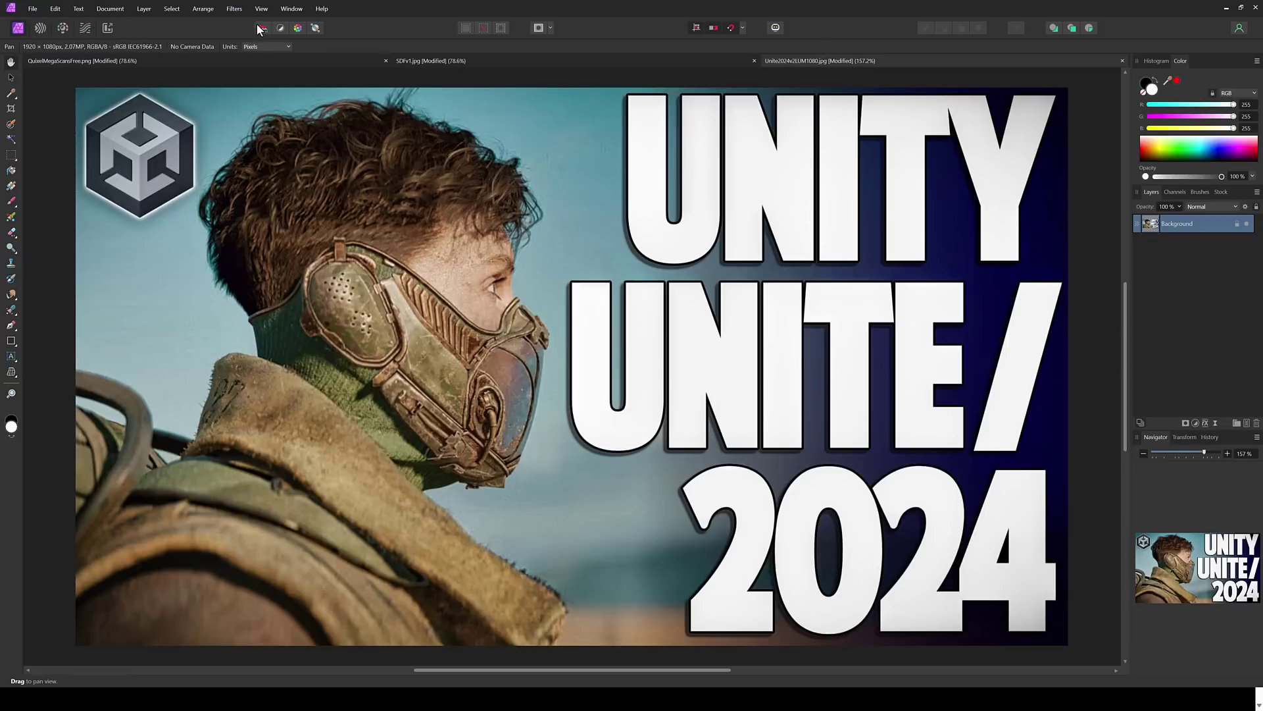
{"action": "left_click", "coordinate": [234, 8]}
{"action": "mouse_move", "coordinate": [258, 132]}
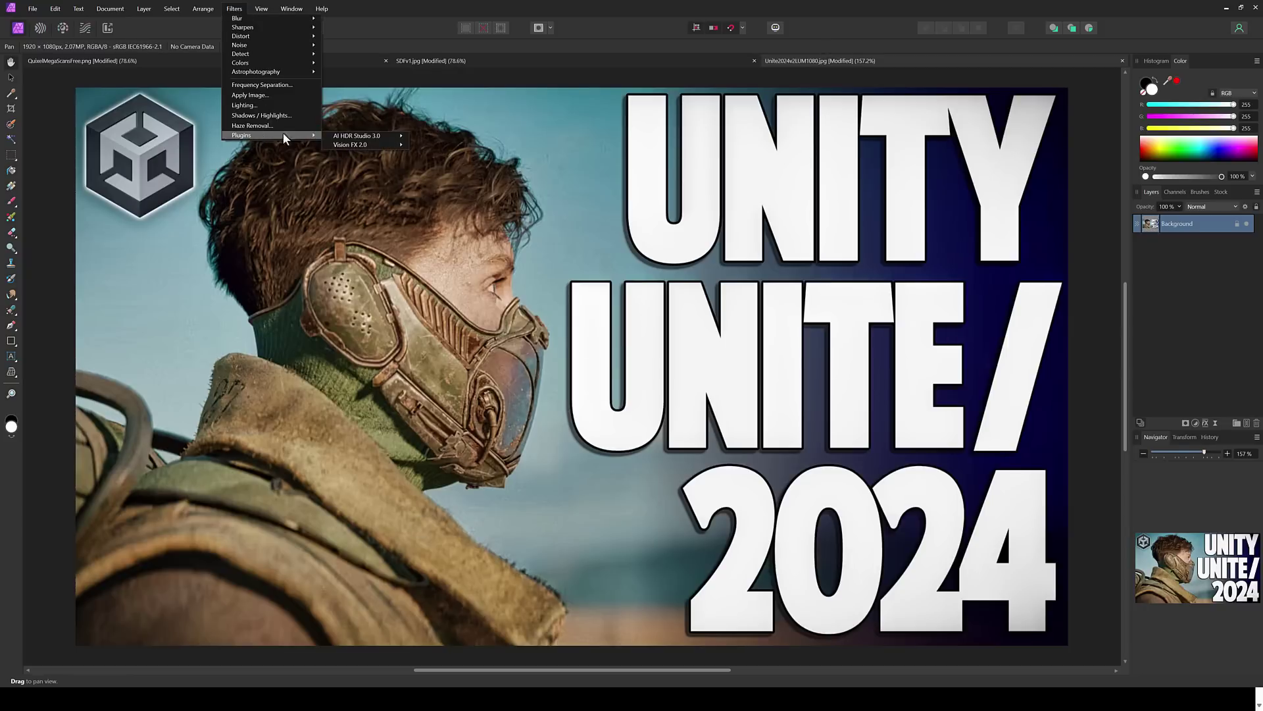
{"action": "mouse_move", "coordinate": [379, 146]}
{"action": "left_click", "coordinate": [425, 150]}
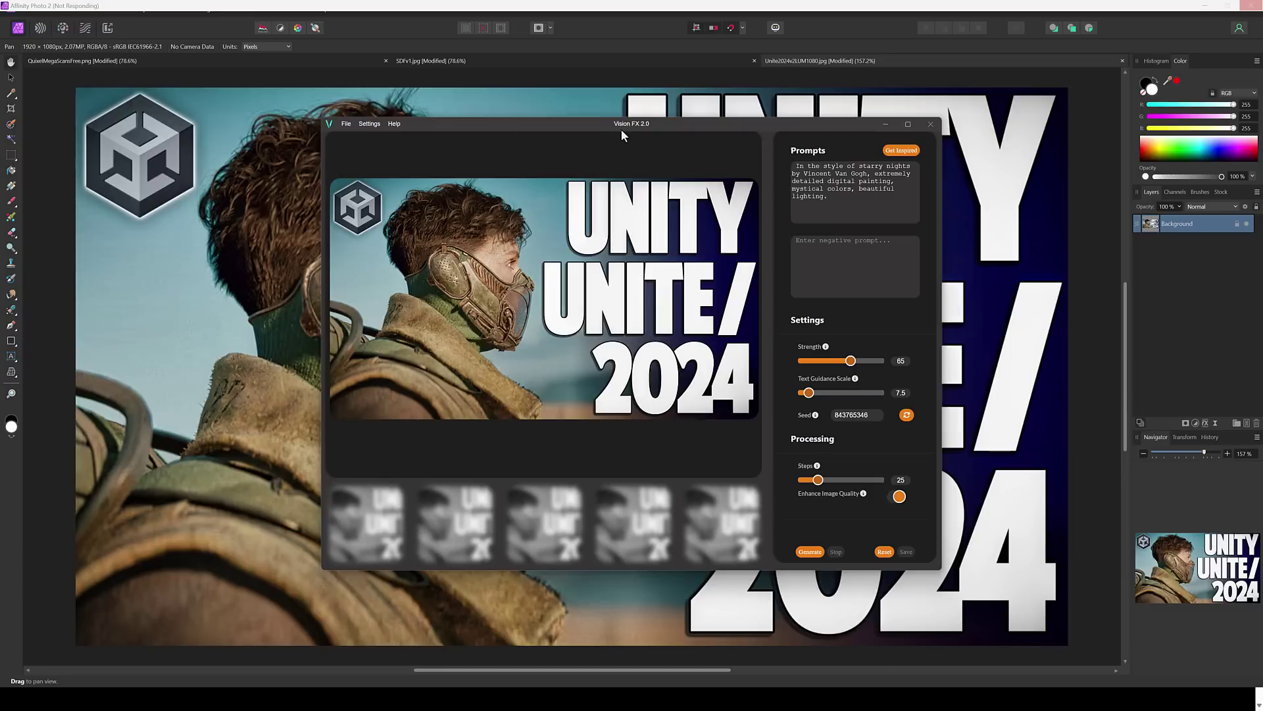
{"action": "double_click", "coordinate": [622, 124]}
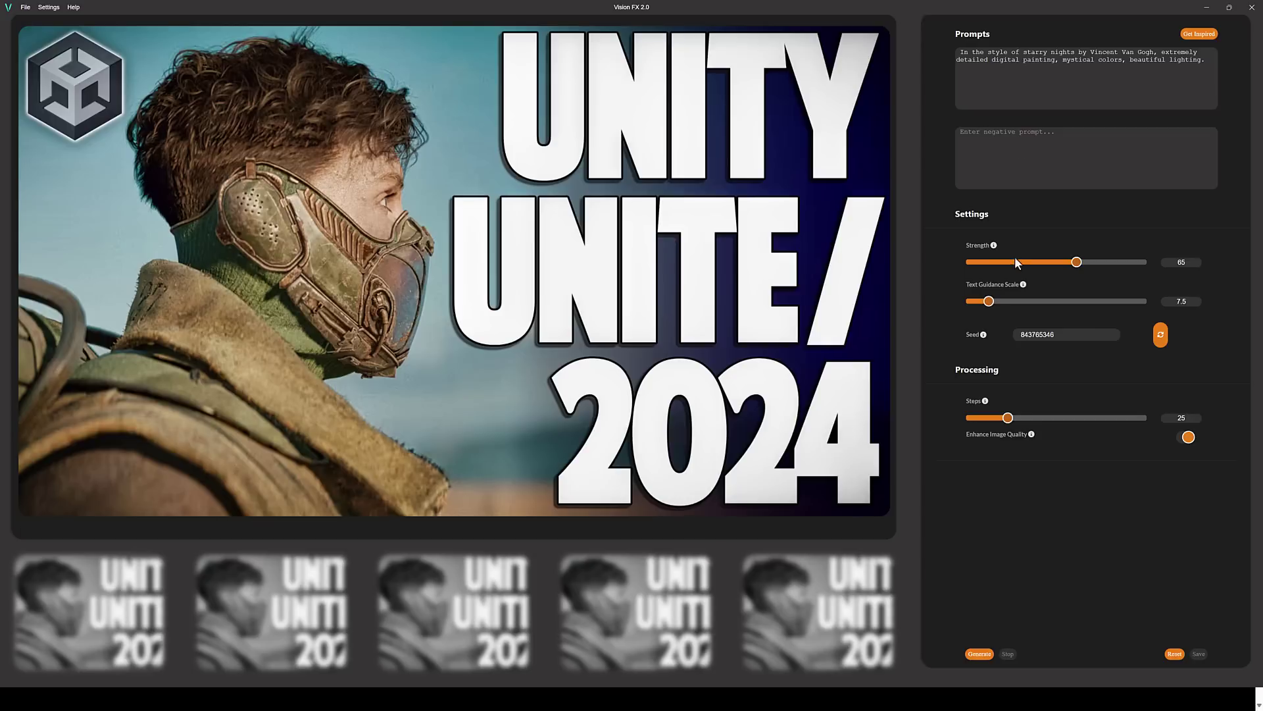
{"action": "mouse_move", "coordinate": [994, 248]}
{"action": "left_click", "coordinate": [979, 653]}
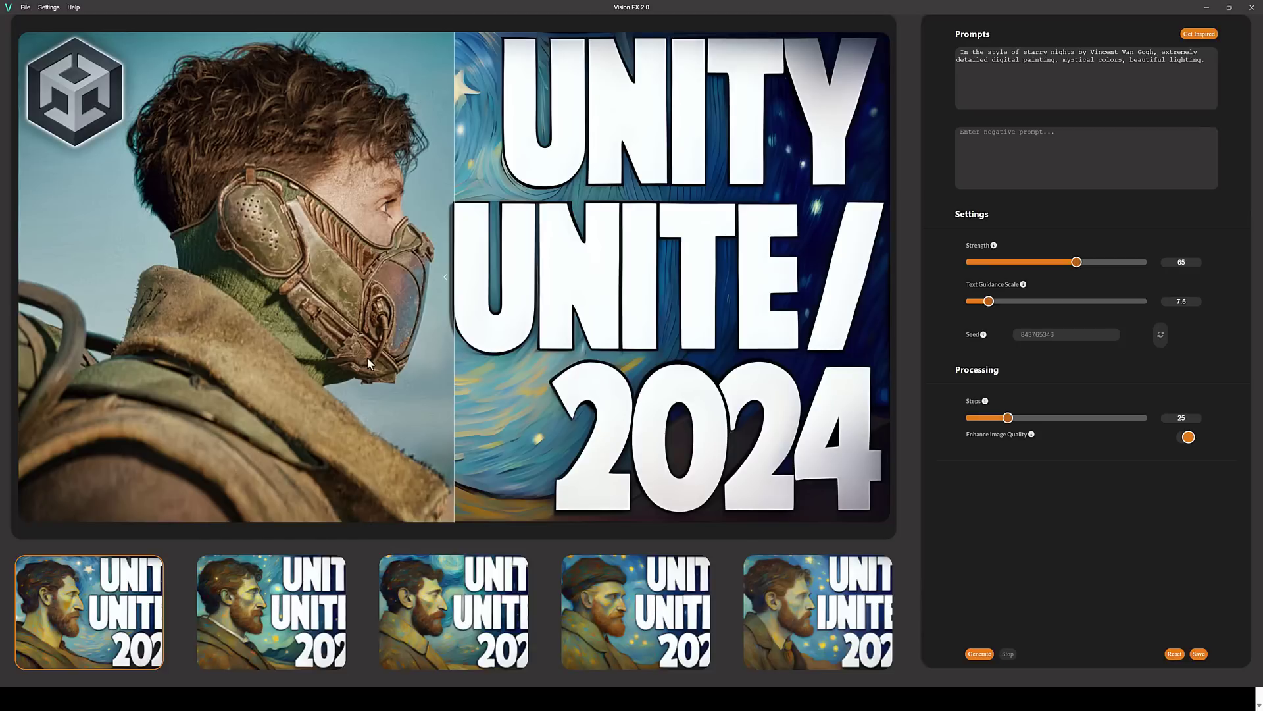
- Compare the five Van Gogh-style variations, shifting the before/after divider to check the first one against the original
{"action": "left_click_drag", "start_coordinate": [449, 276], "coordinate": [33, 286]}
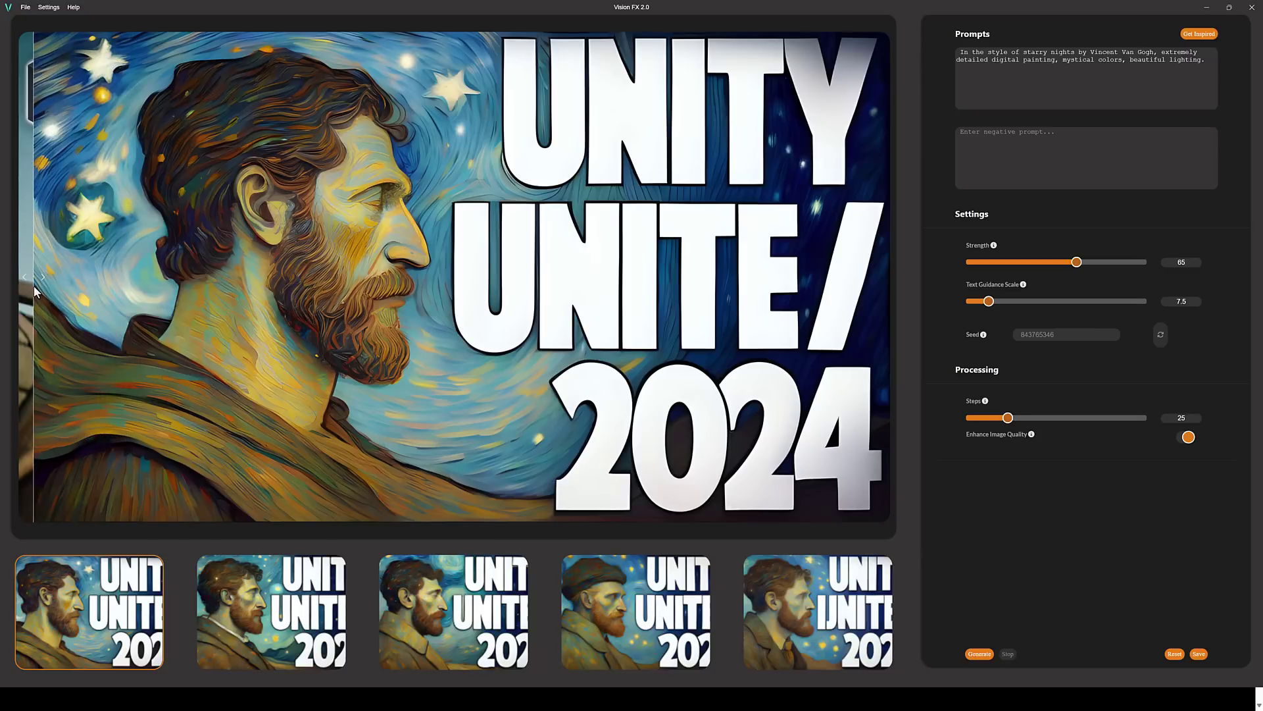
{"action": "left_click", "coordinate": [280, 590]}
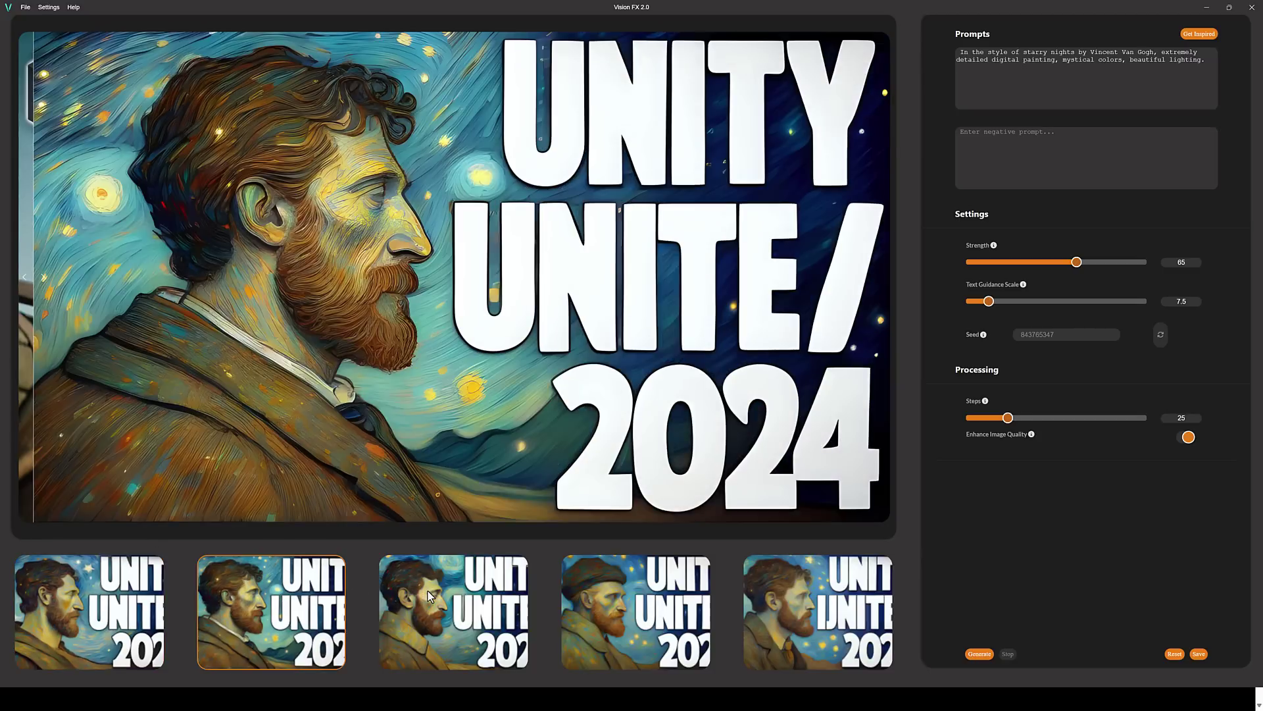
{"action": "left_click", "coordinate": [399, 595]}
{"action": "left_click", "coordinate": [596, 597]}
{"action": "left_click", "coordinate": [755, 609]}
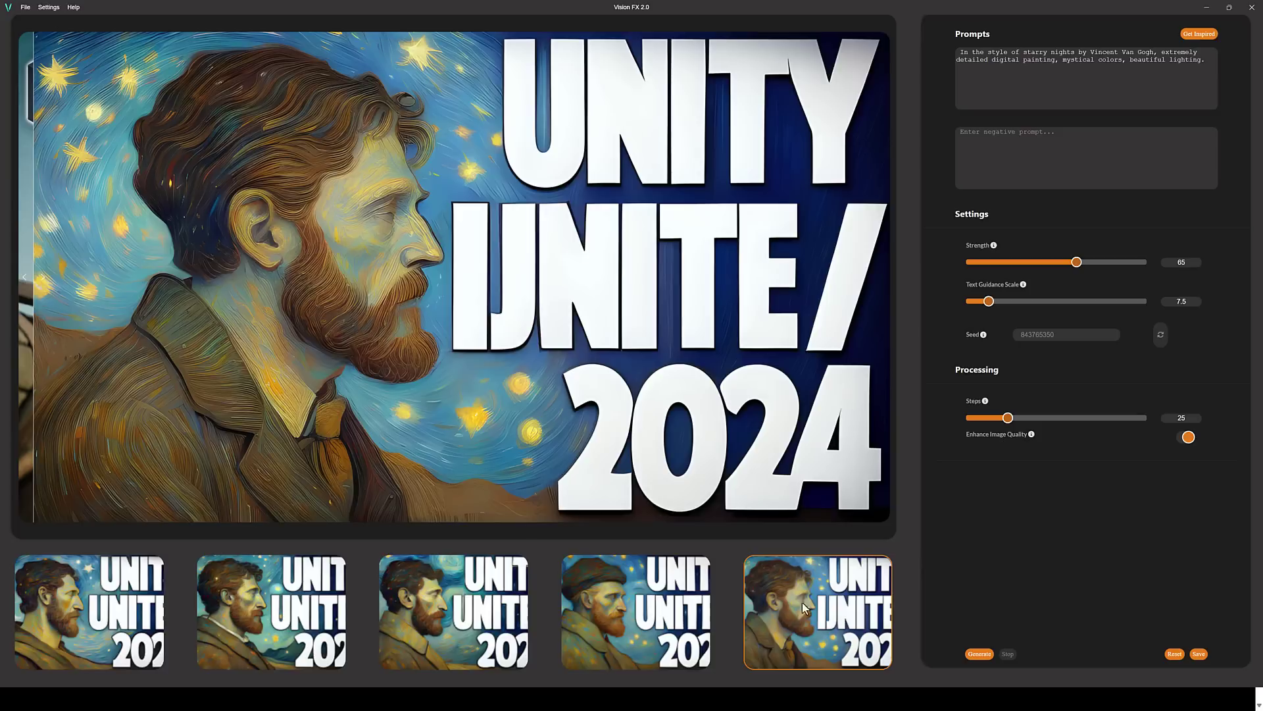
{"action": "left_click", "coordinate": [664, 606]}
{"action": "left_click", "coordinate": [477, 606]}
{"action": "left_click", "coordinate": [329, 603]}
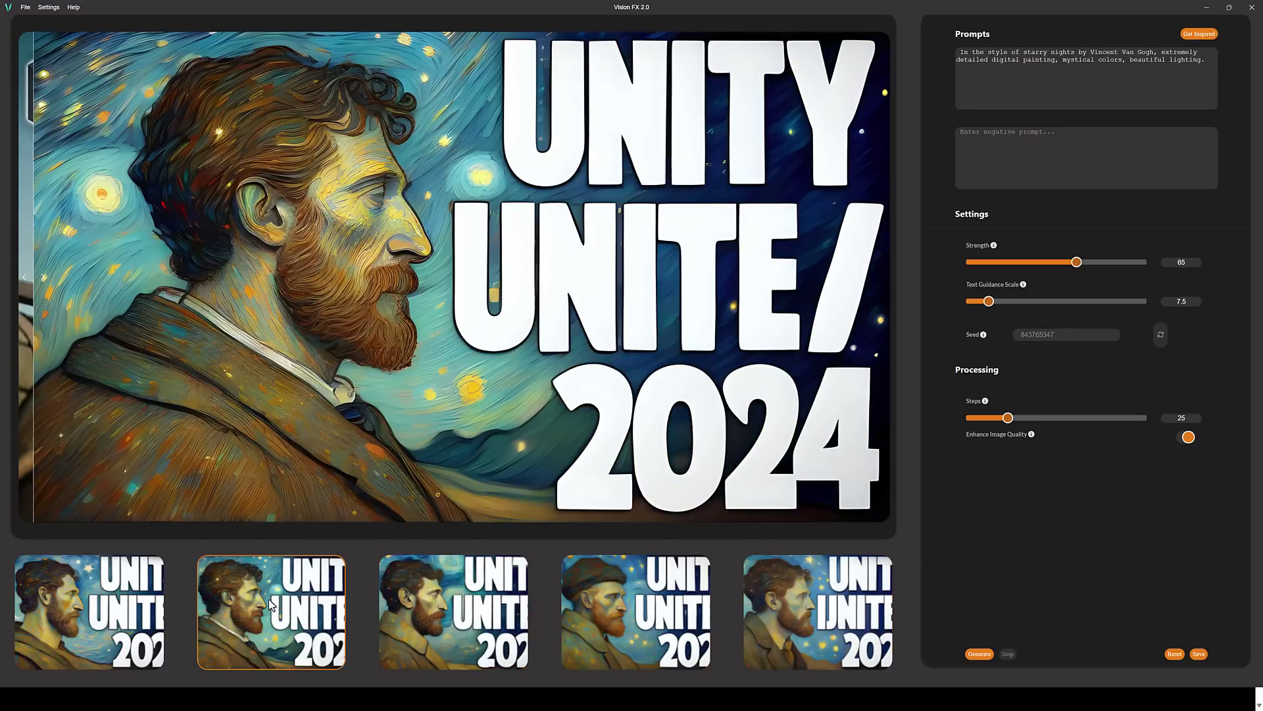
{"action": "left_click", "coordinate": [154, 605]}
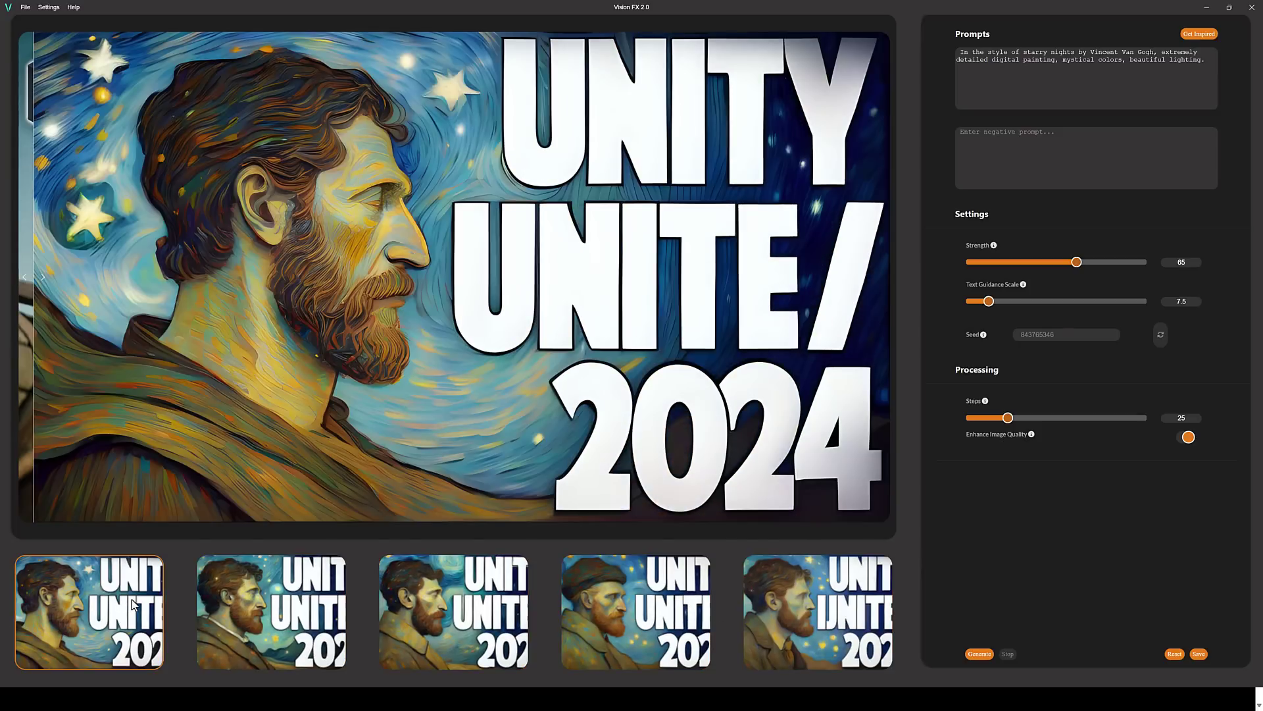
{"action": "left_click_drag", "start_coordinate": [30, 280], "coordinate": [133, 179]}
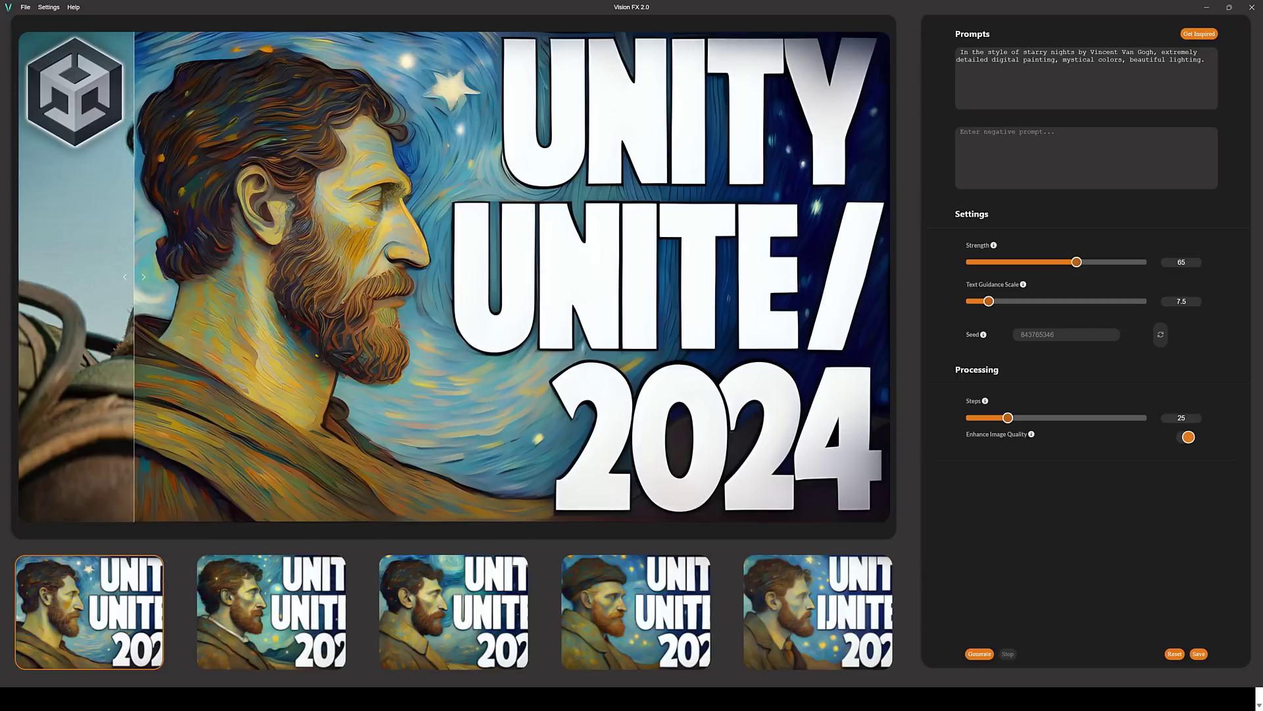
{"action": "triple_click", "coordinate": [1199, 80]}
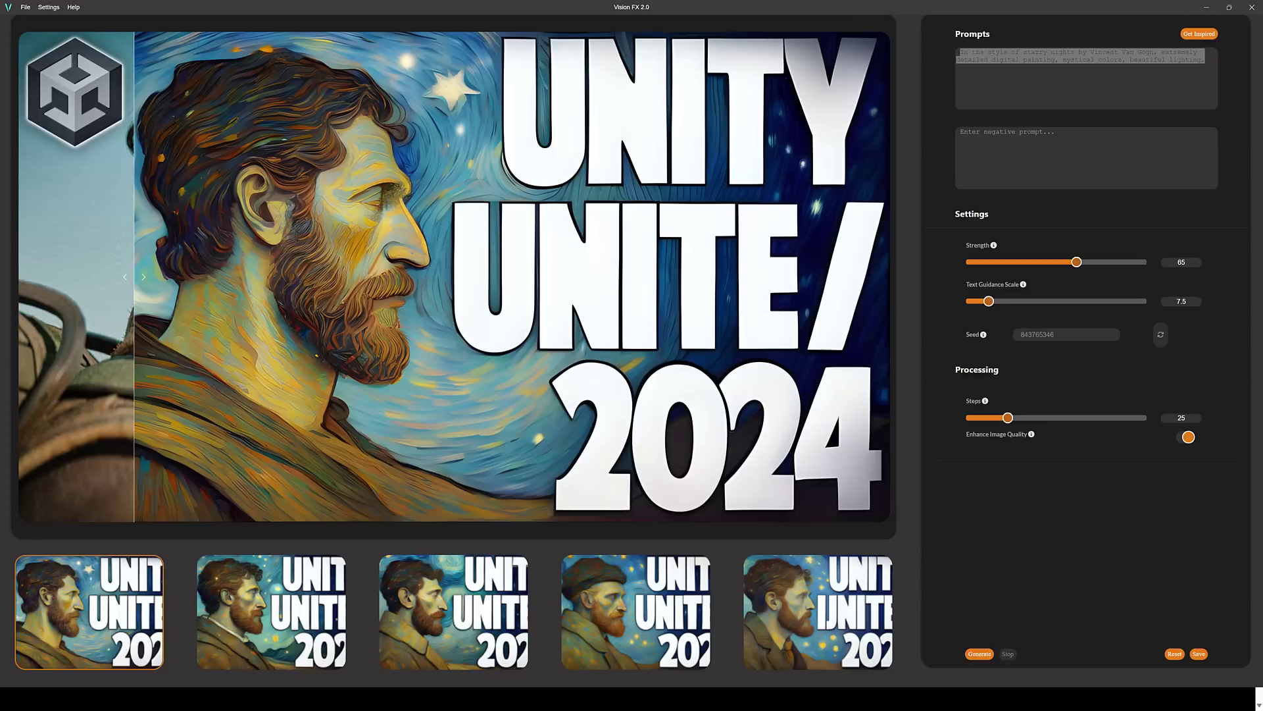
{"action": "triple_click", "coordinate": [1127, 92]}
{"action": "type", "text": "an anime male with a mohawk in a neon futuristic city"}
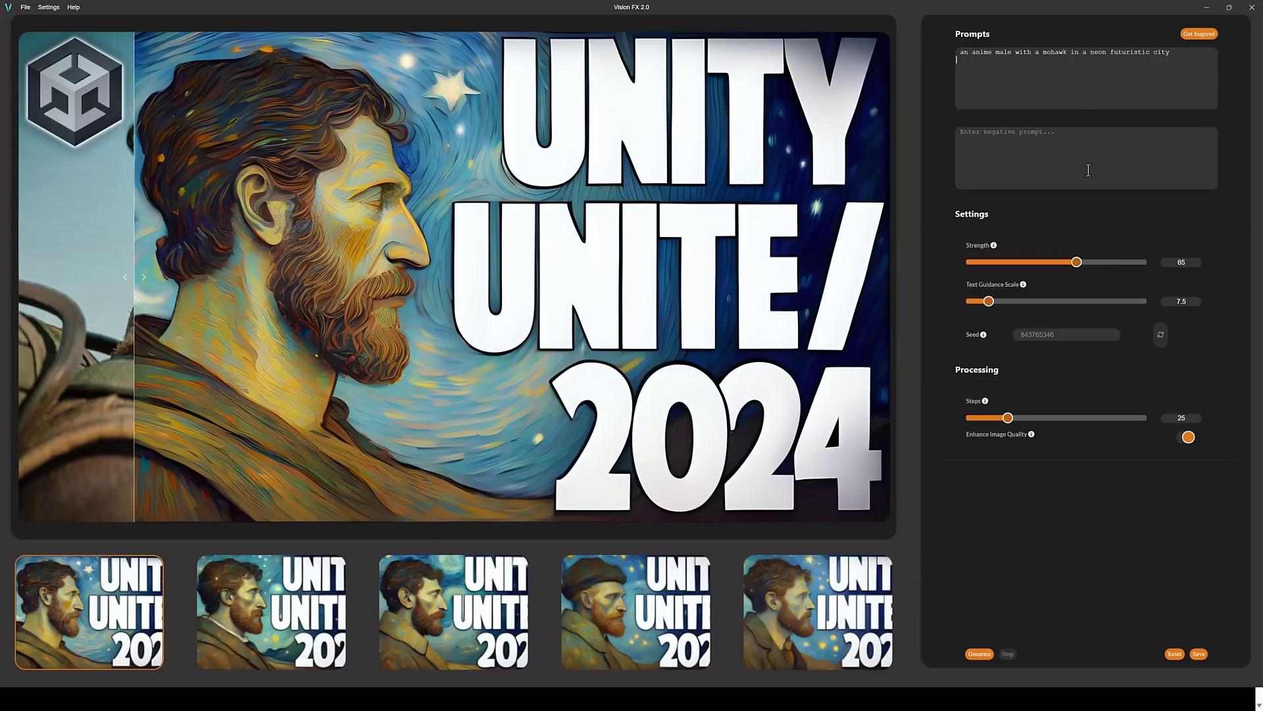
{"action": "left_click", "coordinate": [1068, 147]}
{"action": "type", "text": "Facial har"}
- Regenerate from the third variation with prompt "an anime male with a mohawk in a neon futuristic city" and negative prompt "Facial hair"
{"action": "left_click", "coordinate": [460, 590]}
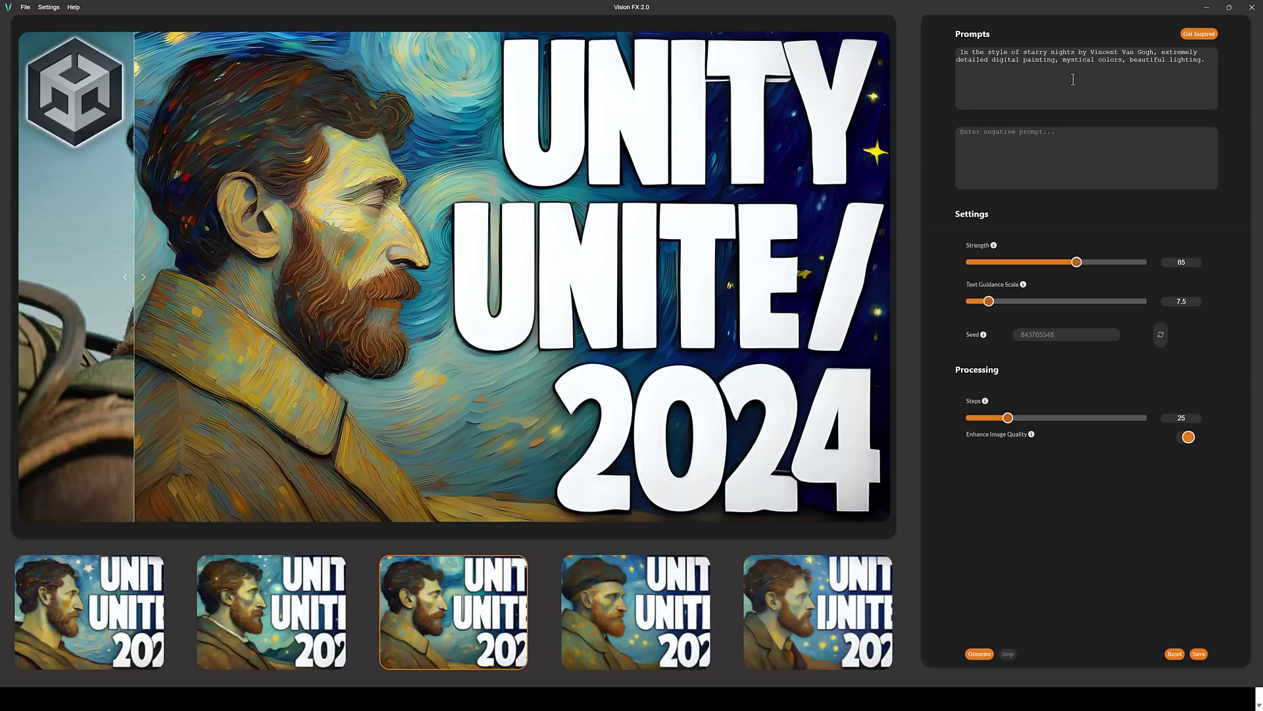
{"action": "key", "text": "shift+End"}
{"action": "key", "text": "ctrl+a"}
{"action": "type", "text": "an anime male with a mohawk in a neon futuristic city"}
{"action": "left_click", "coordinate": [1079, 139]}
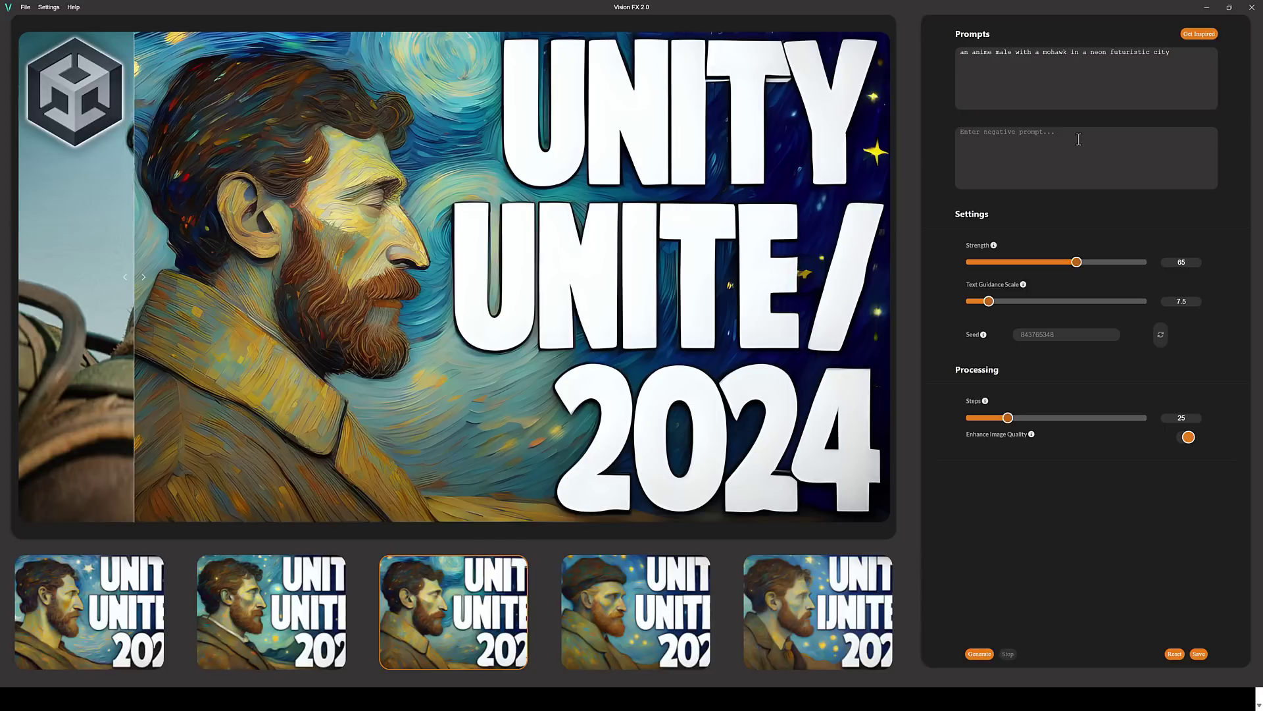
{"action": "type", "text": "Facial hair"}
{"action": "left_click", "coordinate": [979, 653]}
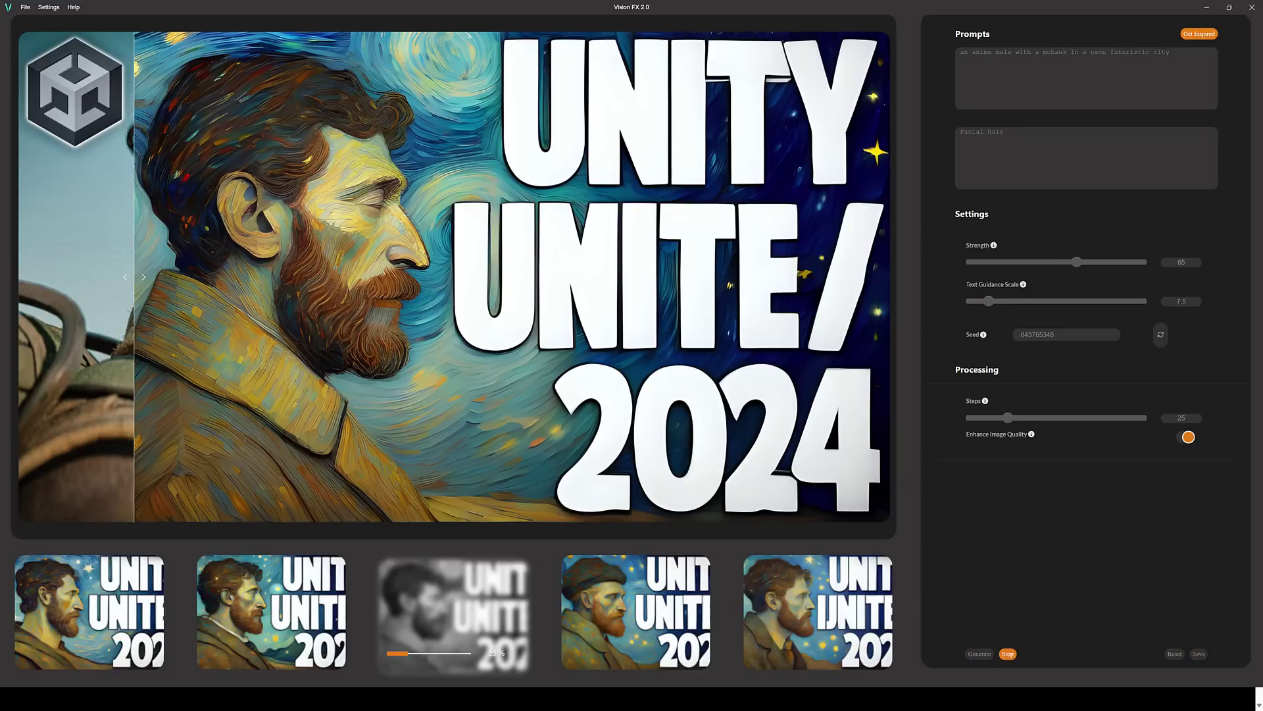
- Compare the three mohawk anime variations with the original image, using the before/after divider
{"action": "left_click_drag", "start_coordinate": [134, 289], "coordinate": [164, 241]}
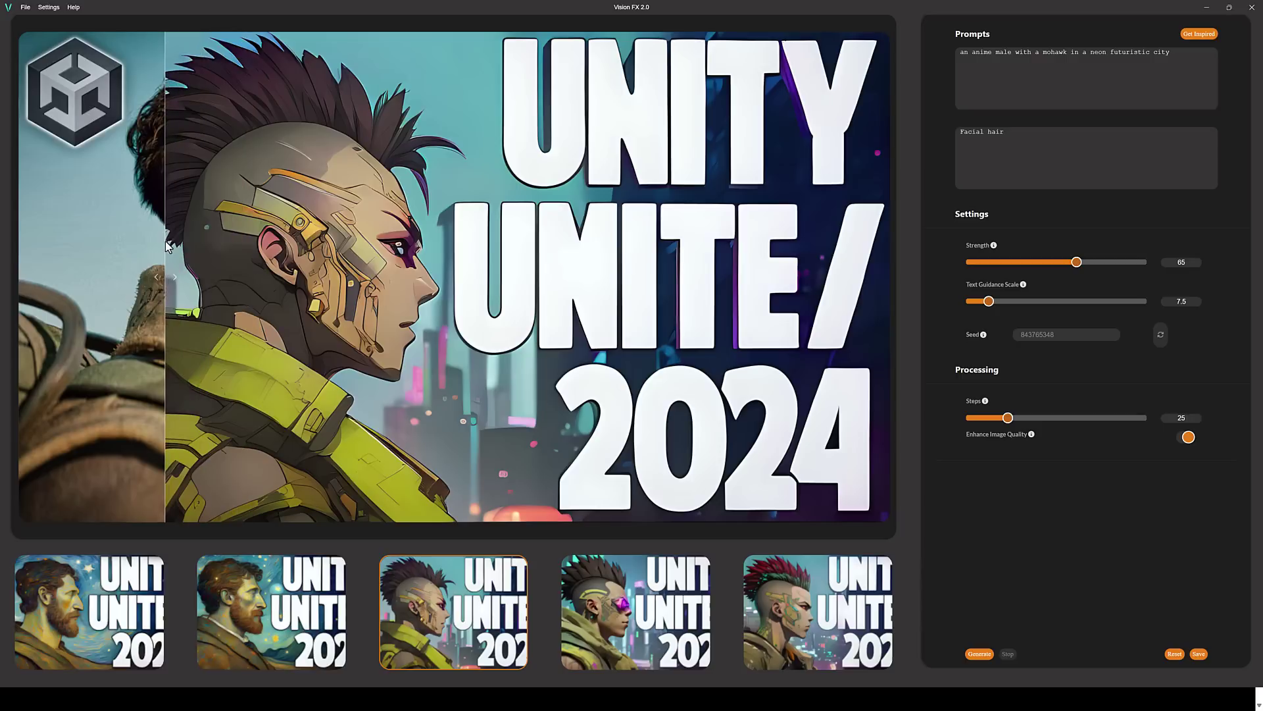
{"action": "left_click", "coordinate": [651, 604]}
{"action": "left_click", "coordinate": [787, 607]}
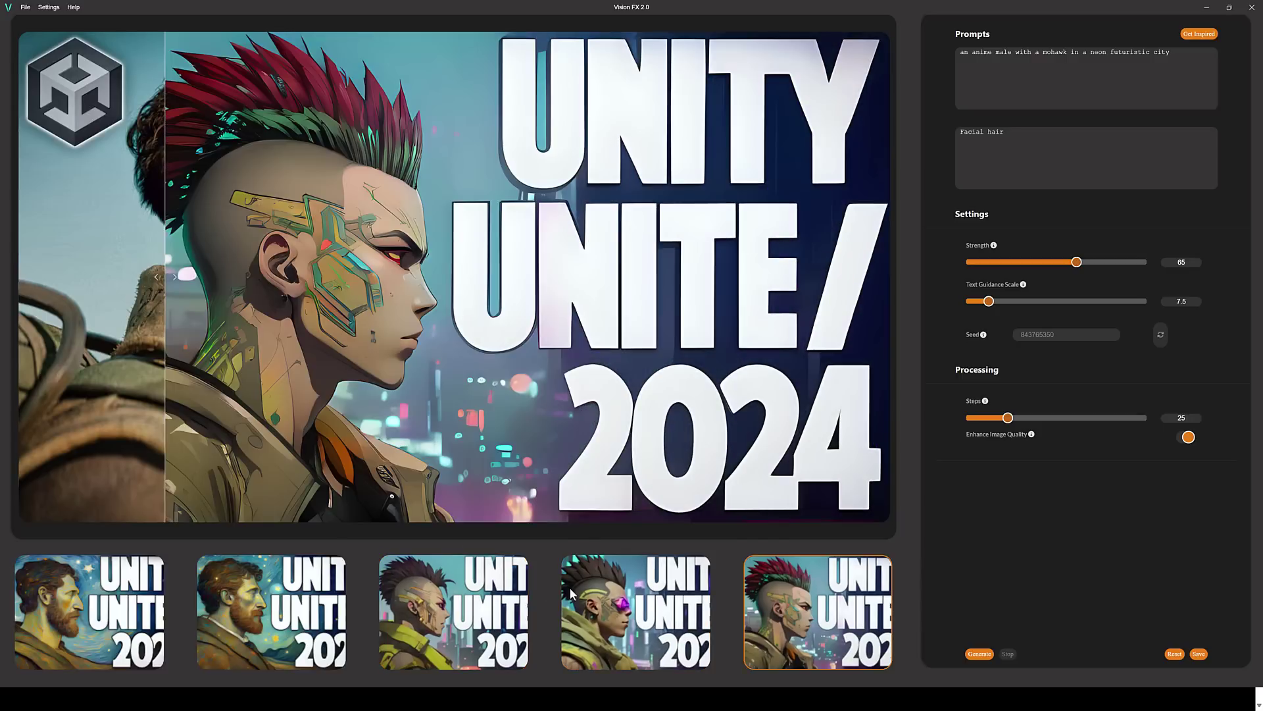
{"action": "left_click", "coordinate": [499, 595]}
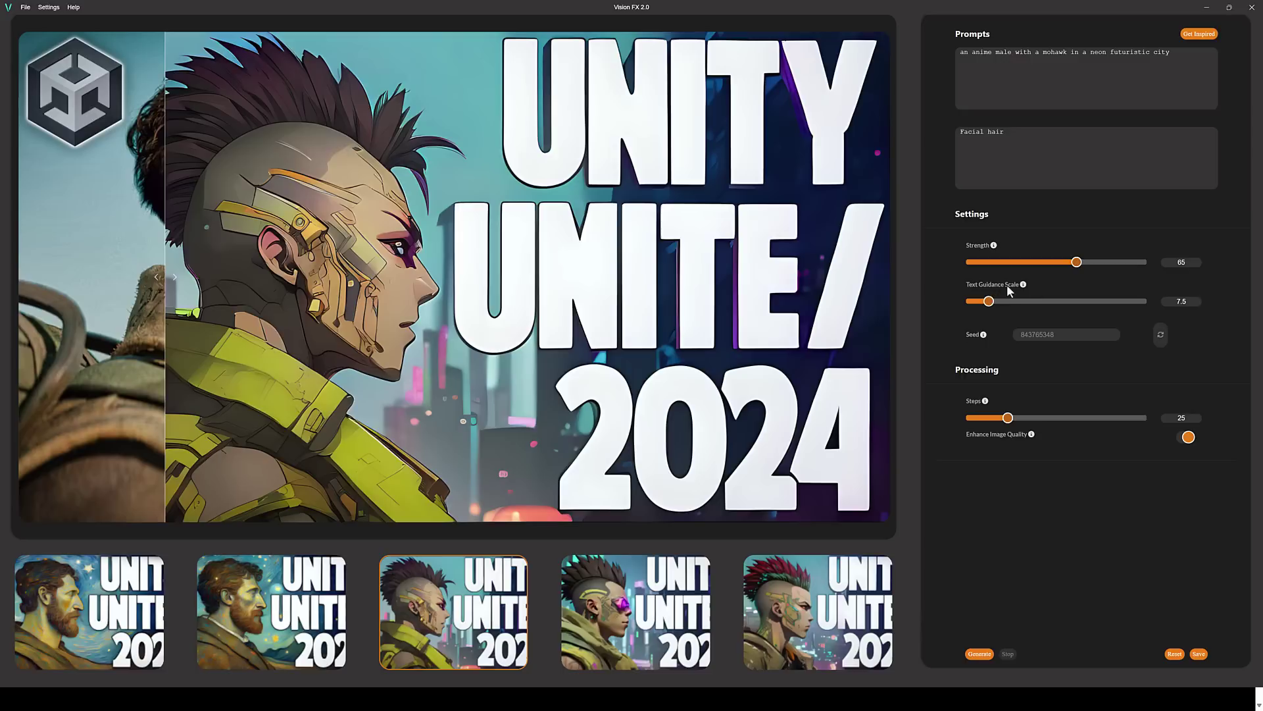
- Set the strength to 95 for the fourth variation and regenerate the mohawk images from it
{"action": "left_click_drag", "start_coordinate": [1067, 269], "coordinate": [1142, 267]}
{"action": "left_click", "coordinate": [694, 616]}
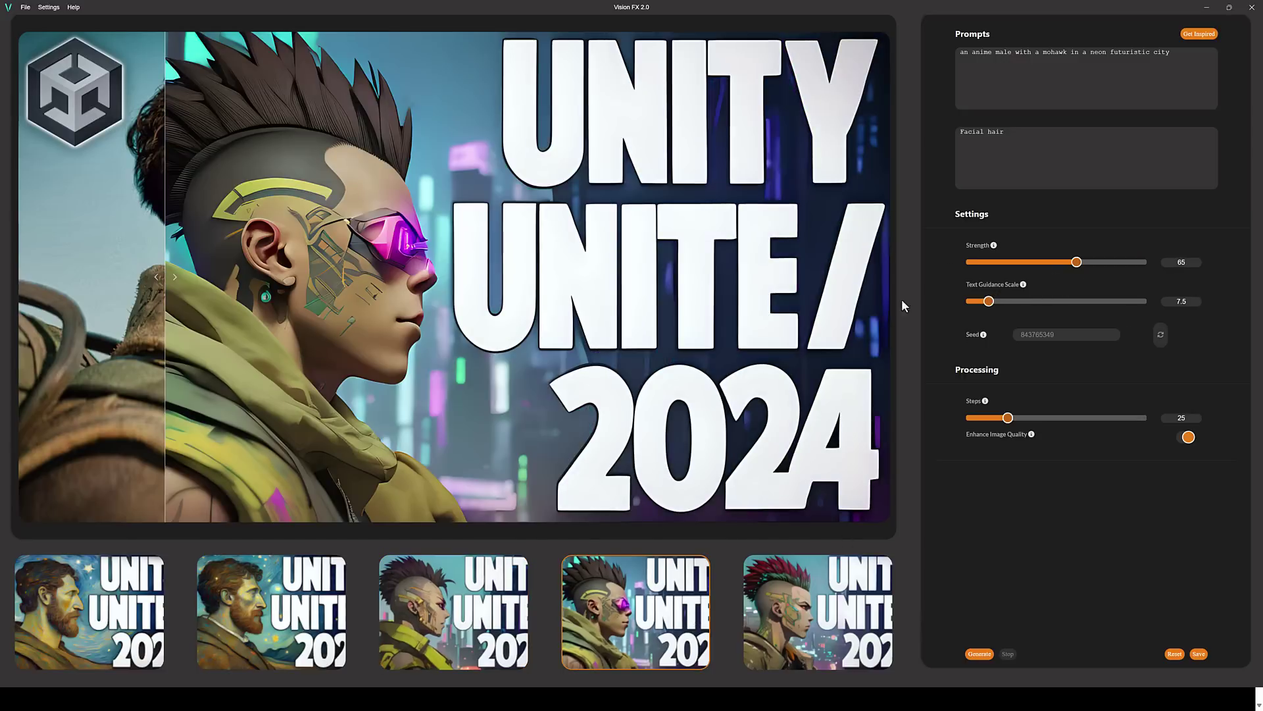
{"action": "left_click_drag", "start_coordinate": [1072, 266], "coordinate": [1138, 268]}
{"action": "left_click", "coordinate": [978, 654]}
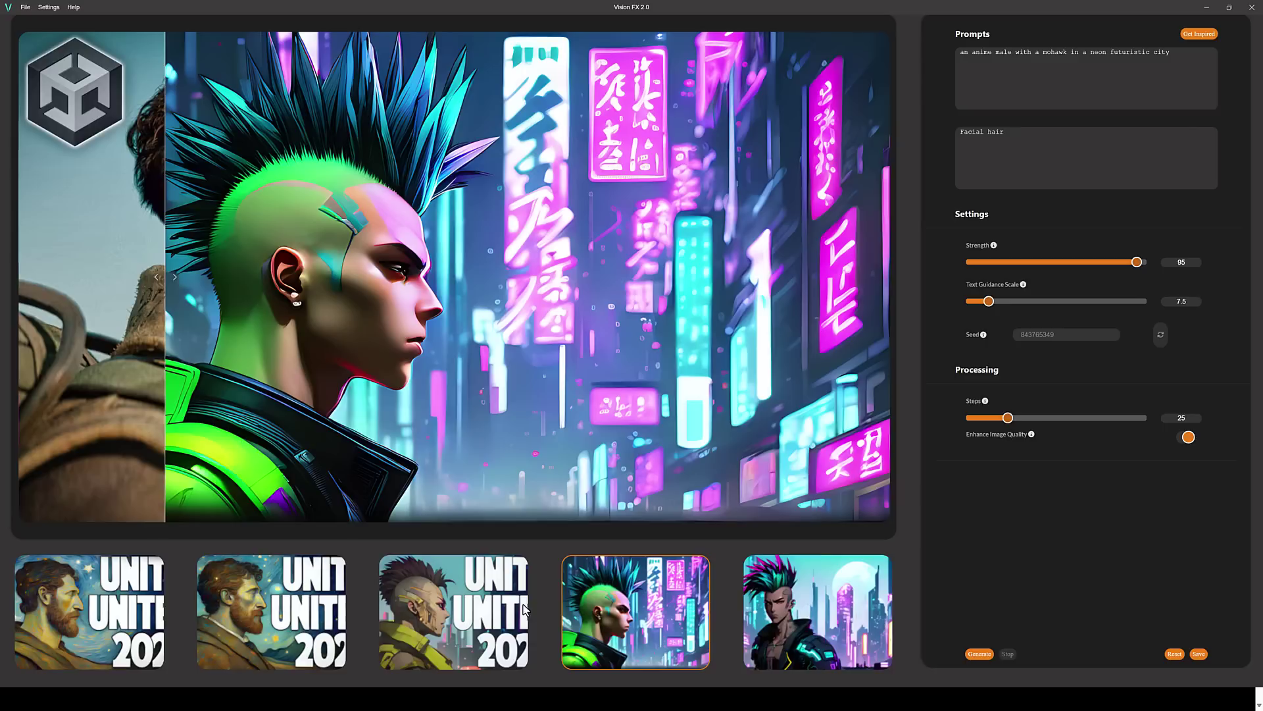
- Compare the fourth and fifth variations generated at strength 95
{"action": "left_click", "coordinate": [768, 600]}
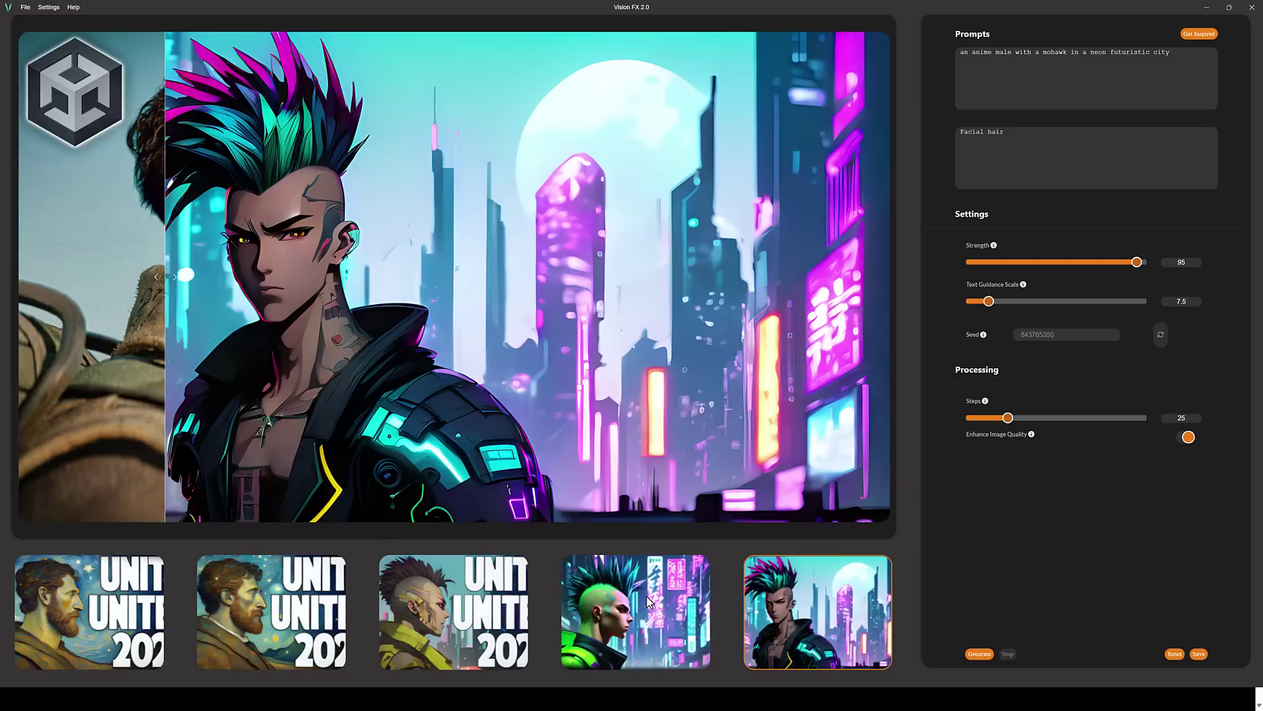
{"action": "left_click", "coordinate": [648, 601]}
{"action": "left_click", "coordinate": [800, 606]}
{"action": "left_click", "coordinate": [638, 602]}
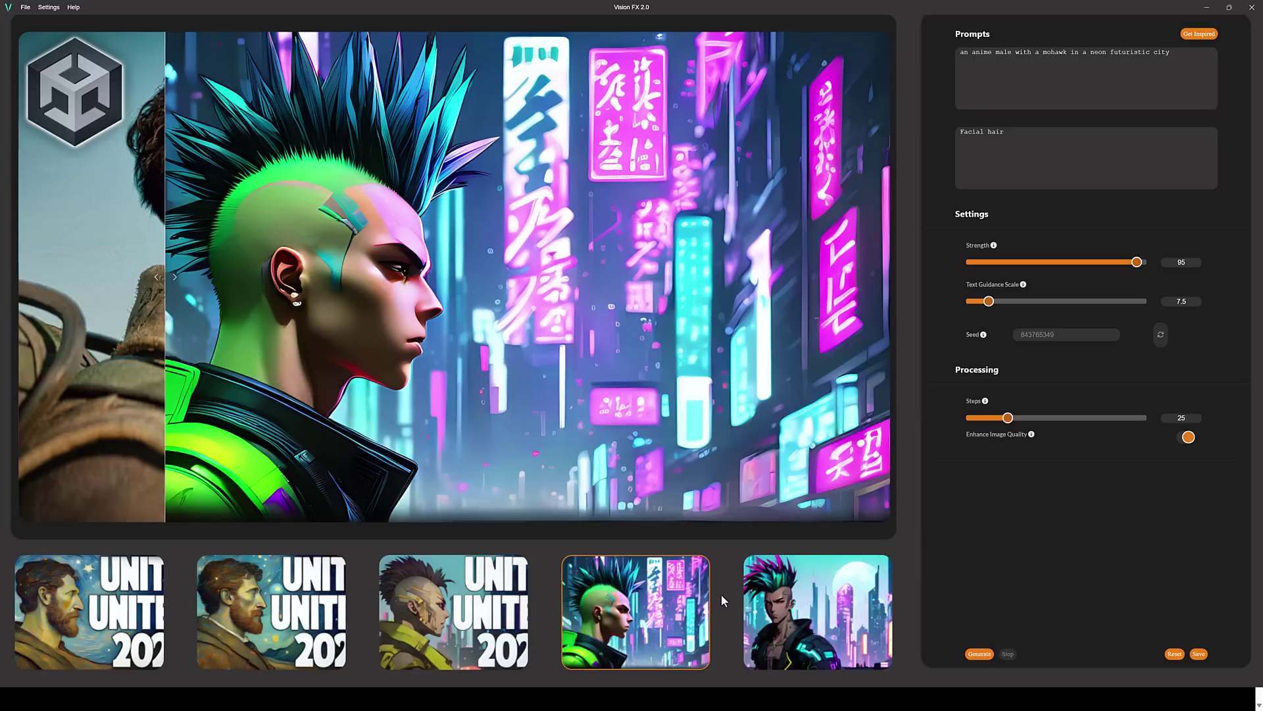
{"action": "left_click", "coordinate": [784, 610]}
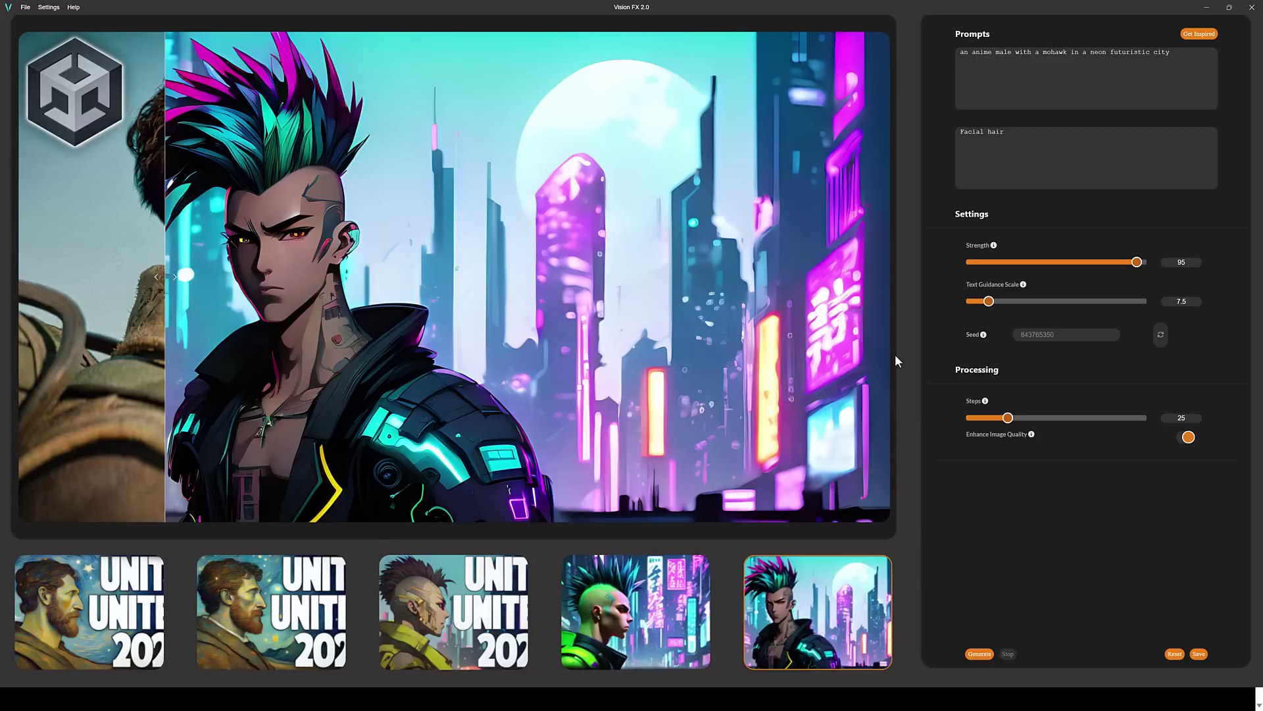
- Regenerate the fifth variation at strength 15, check it against the original image and save the result
{"action": "left_click_drag", "start_coordinate": [1137, 262], "coordinate": [977, 263]}
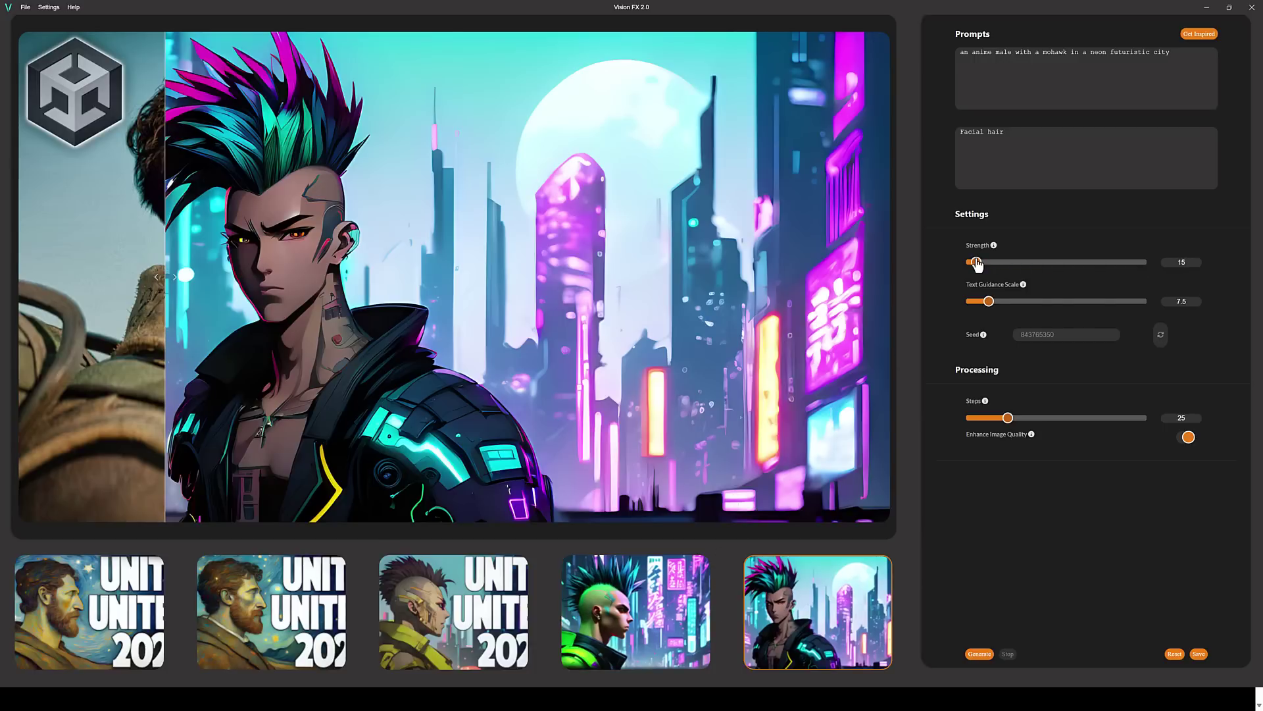
{"action": "left_click", "coordinate": [980, 653]}
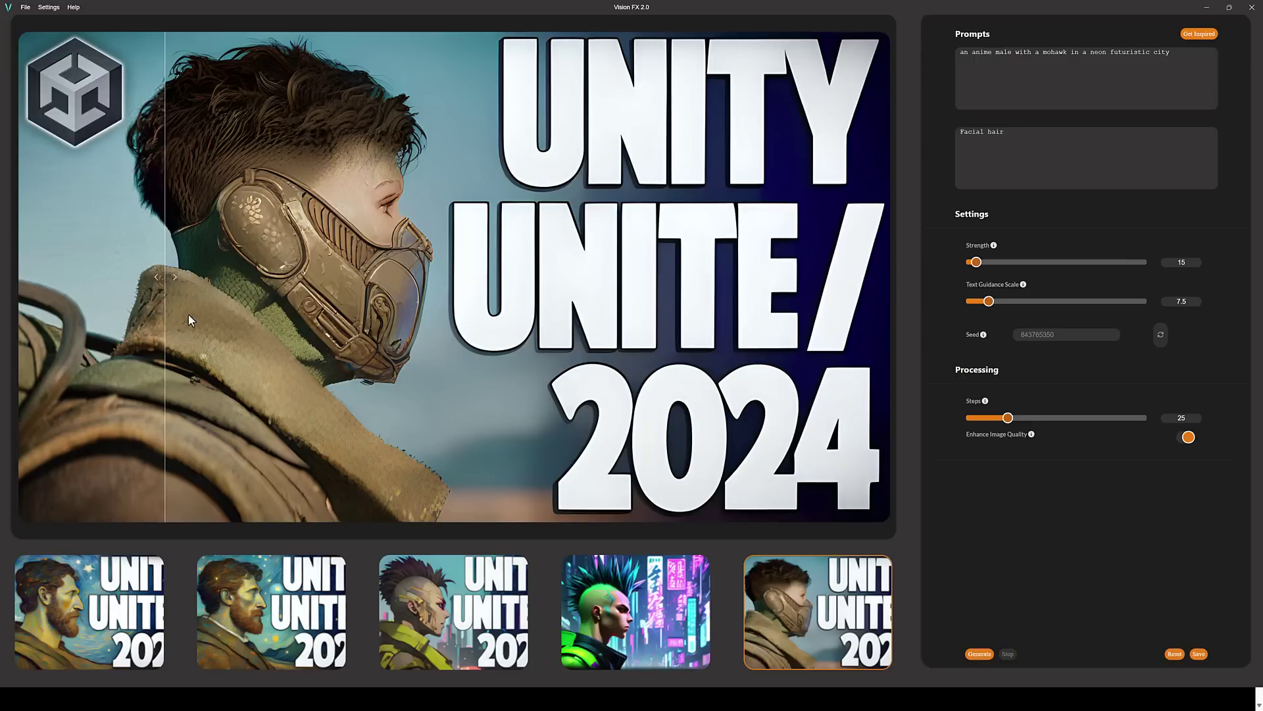
{"action": "left_click_drag", "start_coordinate": [170, 278], "coordinate": [503, 259]}
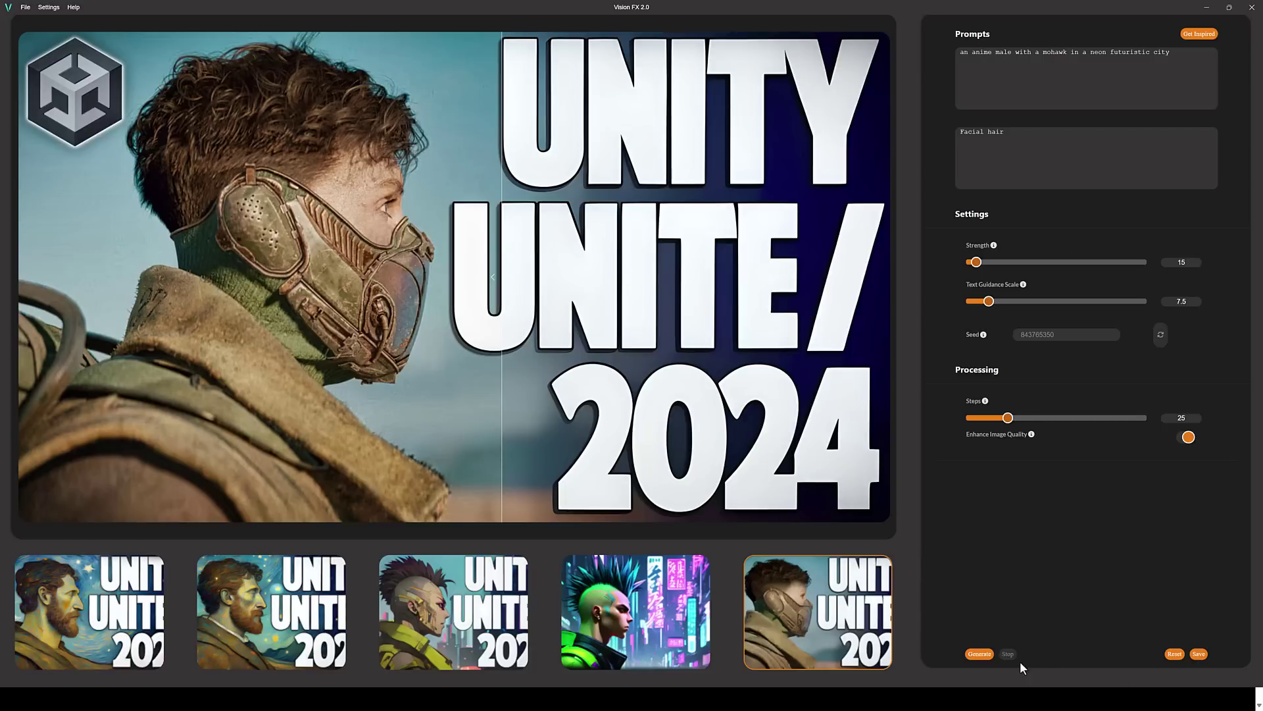
{"action": "left_click", "coordinate": [1199, 654]}
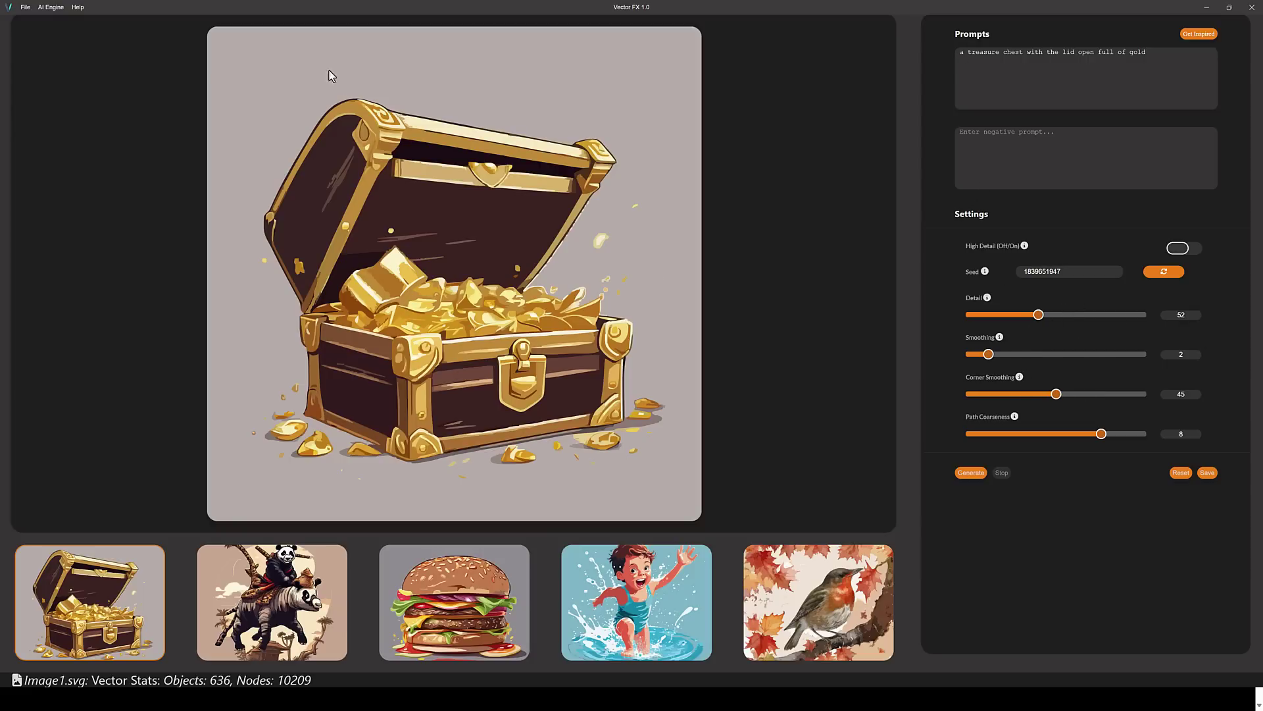
- Switch to Vector FX 1.0 and examine the AI engine's available models, processing methods and additional model options
{"action": "left_click", "coordinate": [49, 8]}
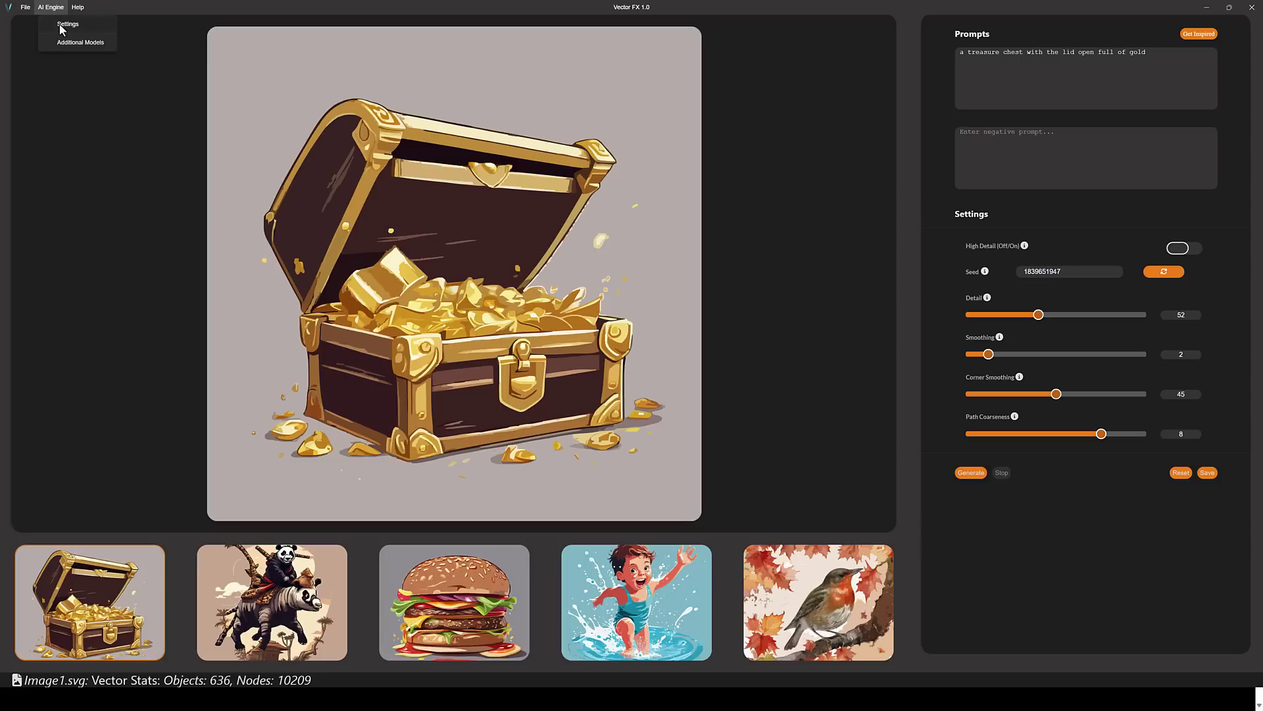
{"action": "left_click", "coordinate": [72, 23]}
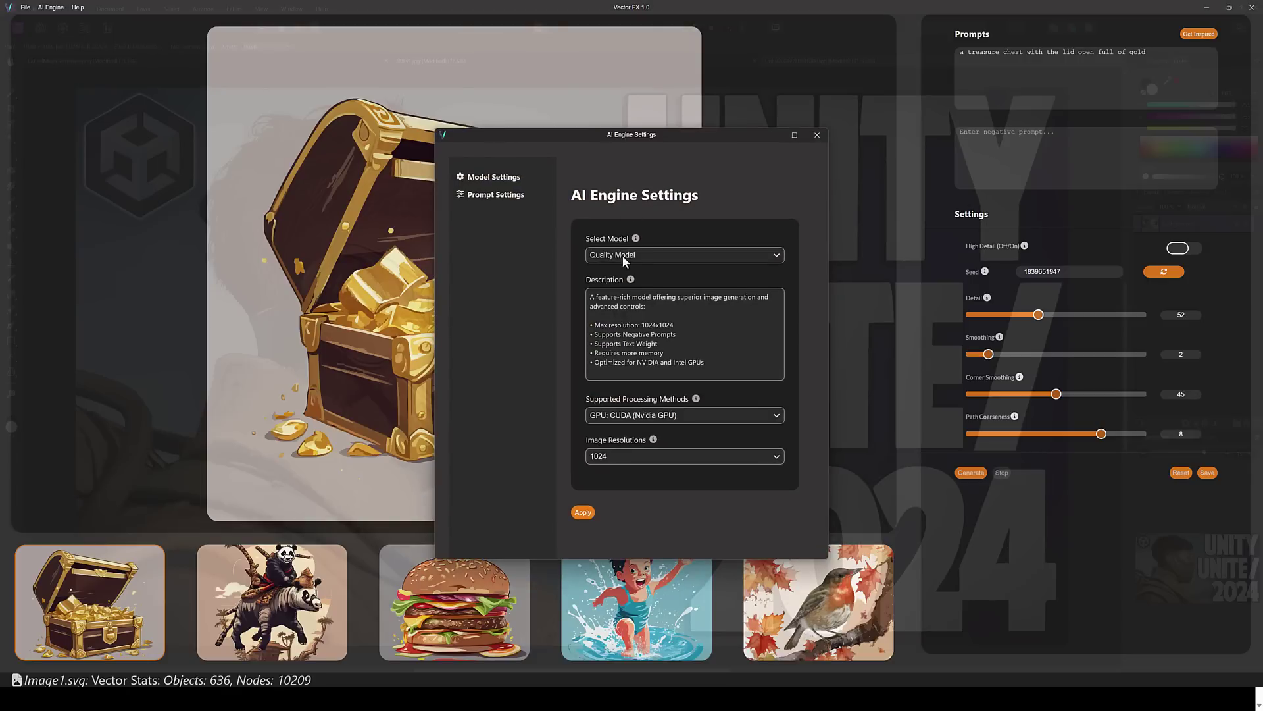
{"action": "left_click", "coordinate": [624, 259]}
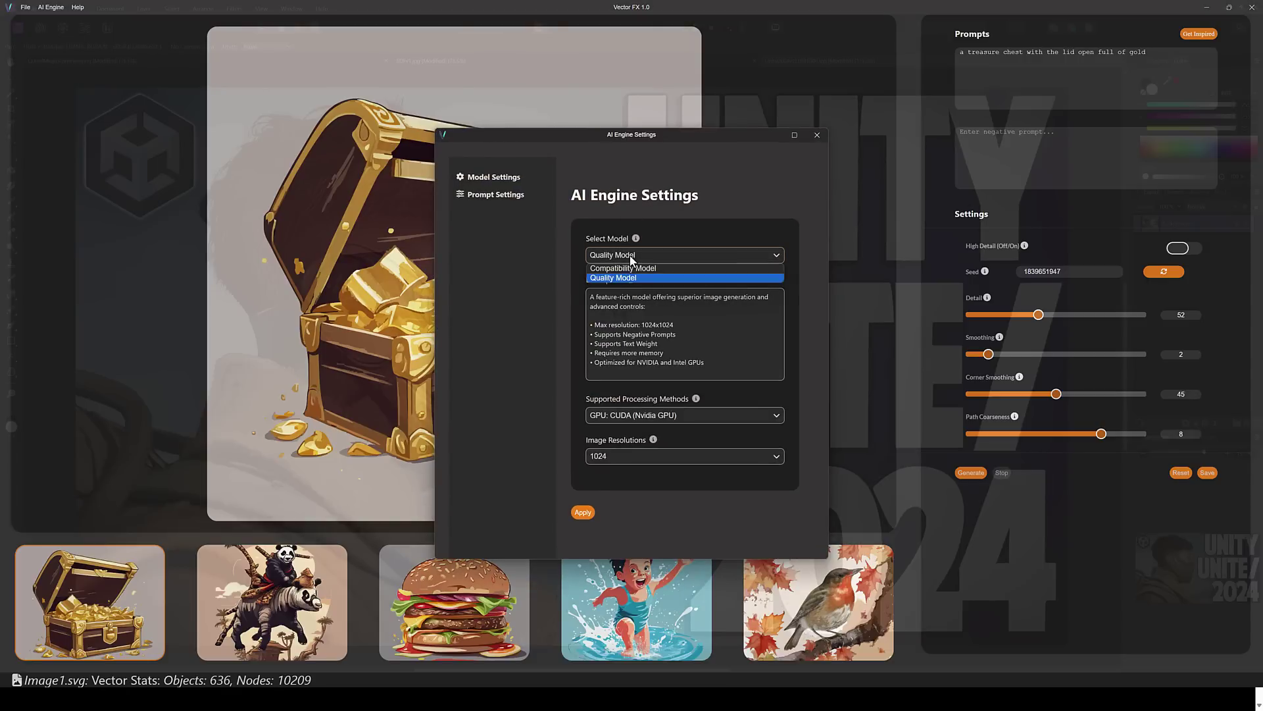
{"action": "left_click", "coordinate": [628, 259]}
{"action": "left_click", "coordinate": [601, 414]}
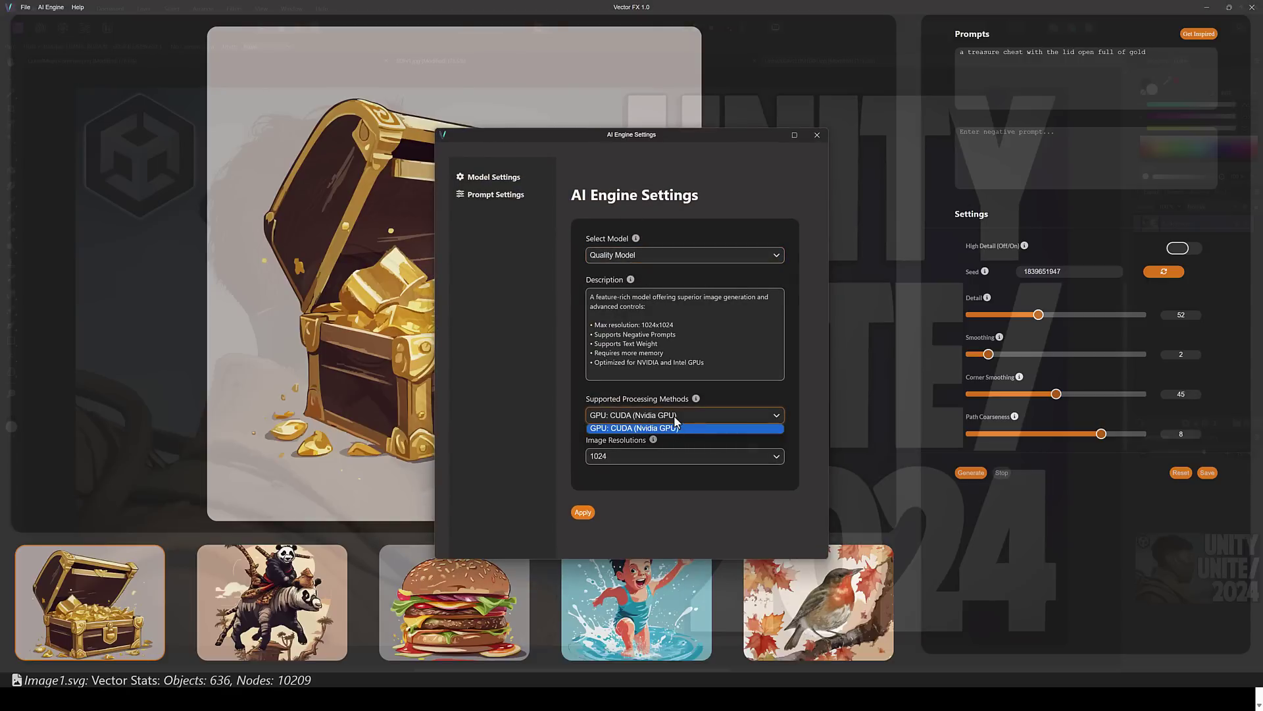
{"action": "left_click", "coordinate": [674, 417]}
{"action": "left_click", "coordinate": [817, 135]}
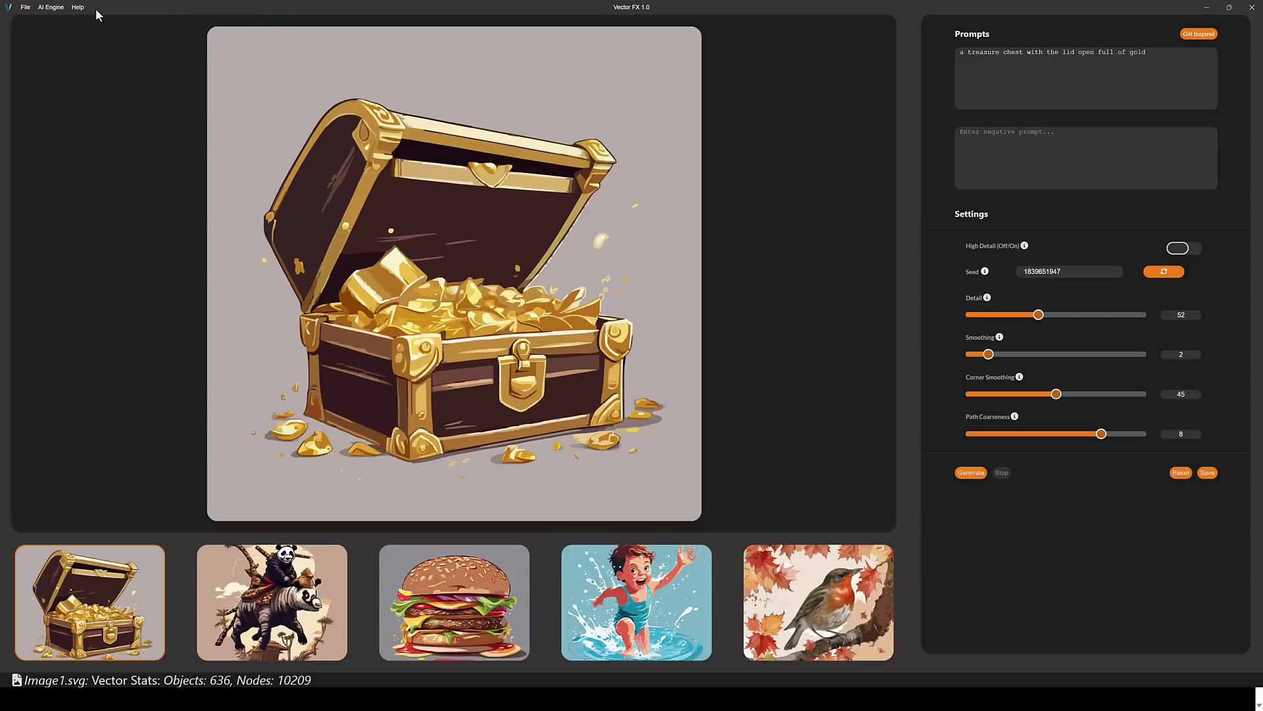
{"action": "left_click", "coordinate": [53, 8]}
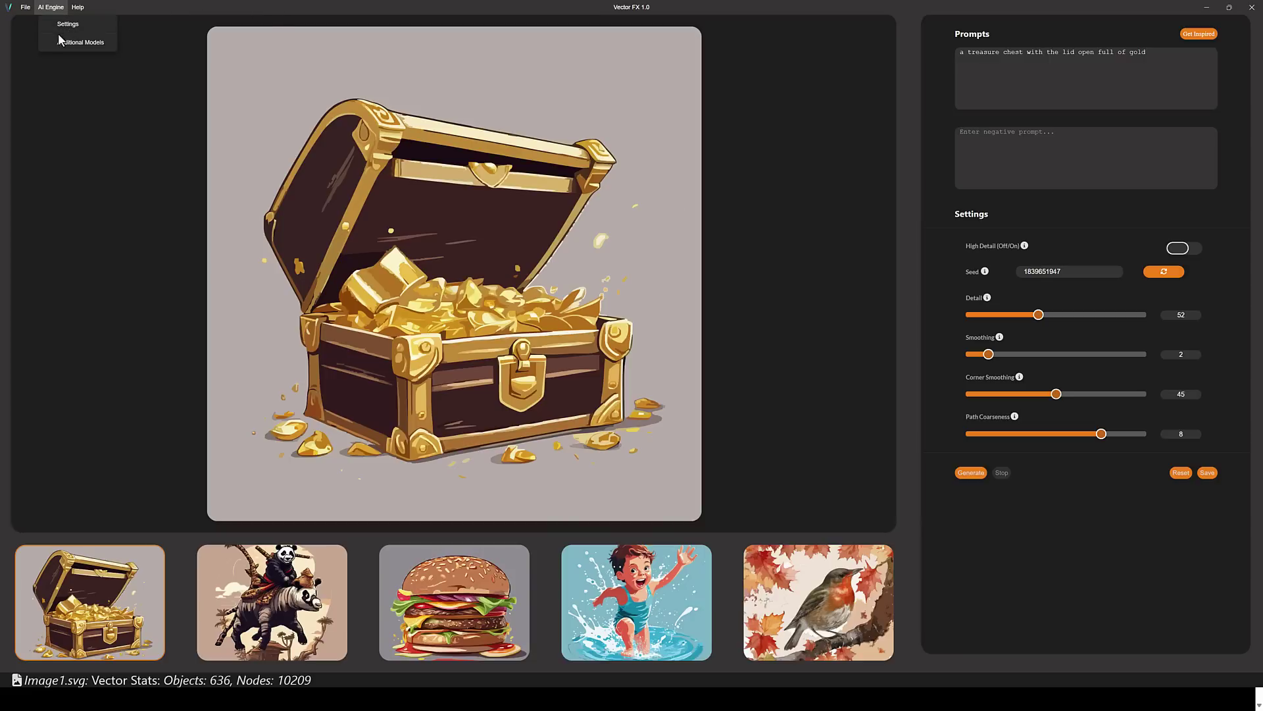
{"action": "left_click", "coordinate": [101, 174]}
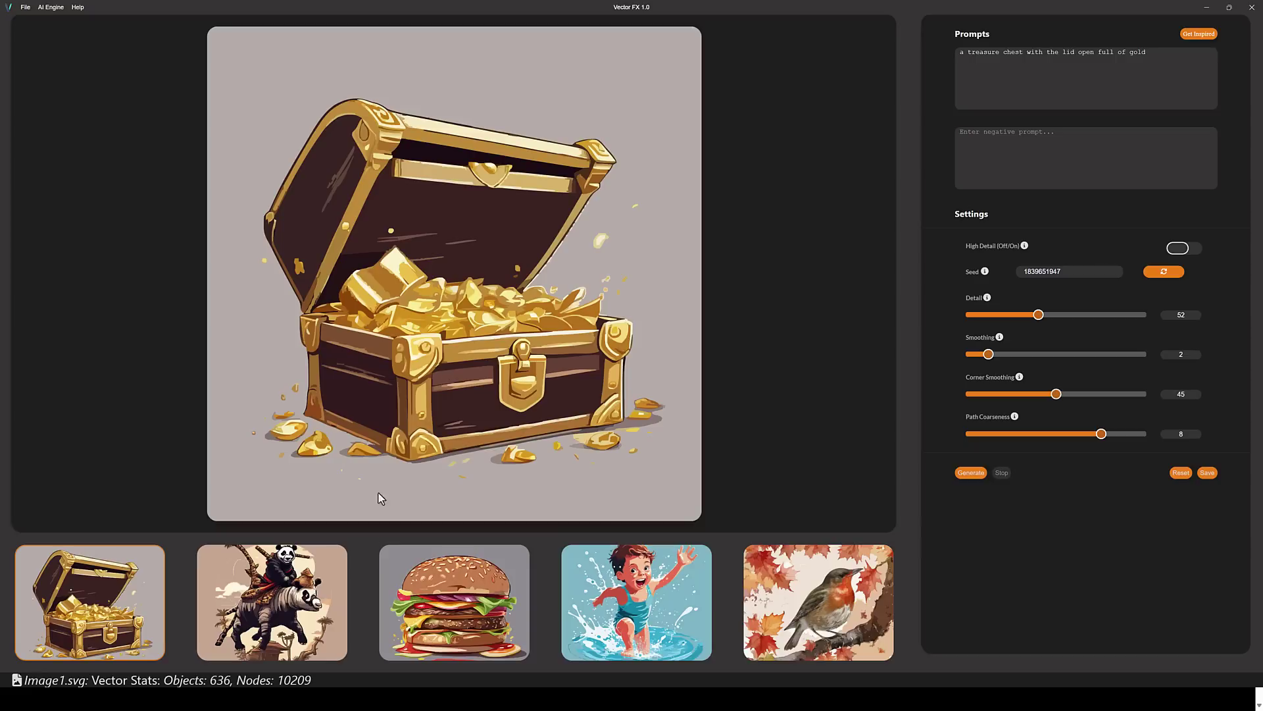
- Add the negative prompt "no lettuce" to the hamburger image and regenerate it
{"action": "left_click", "coordinate": [279, 592]}
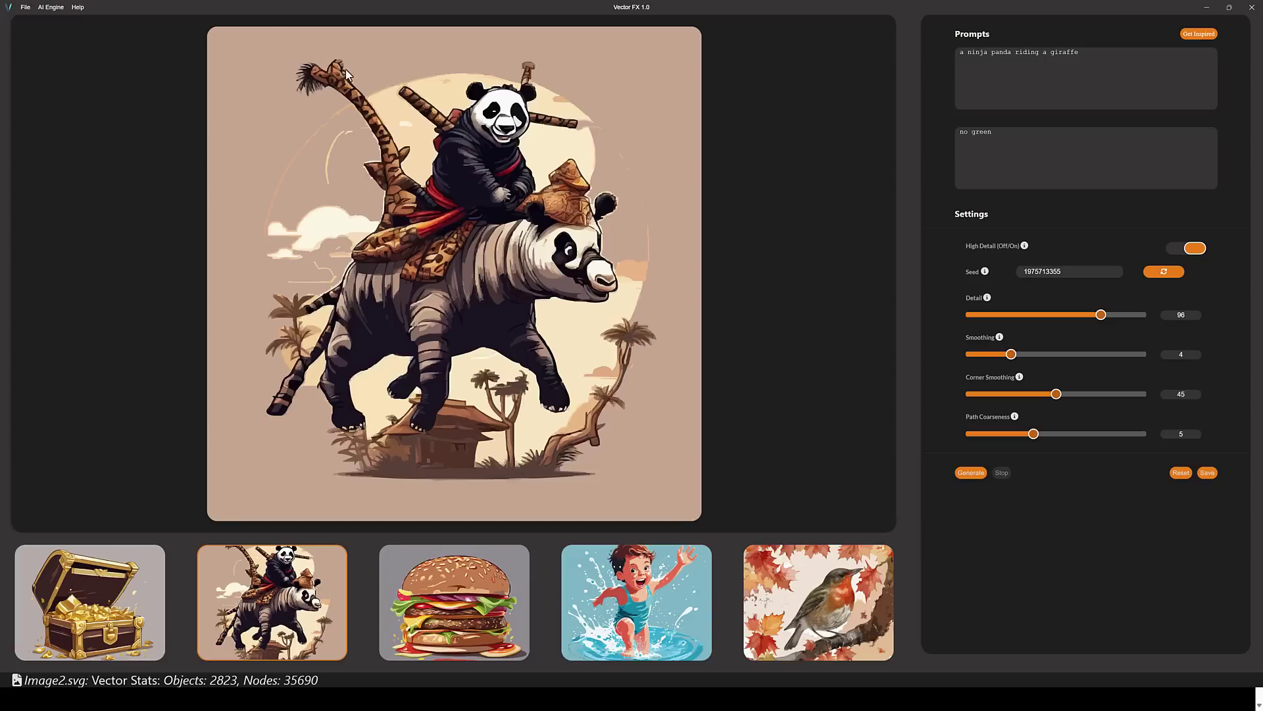
{"action": "left_click", "coordinate": [449, 586]}
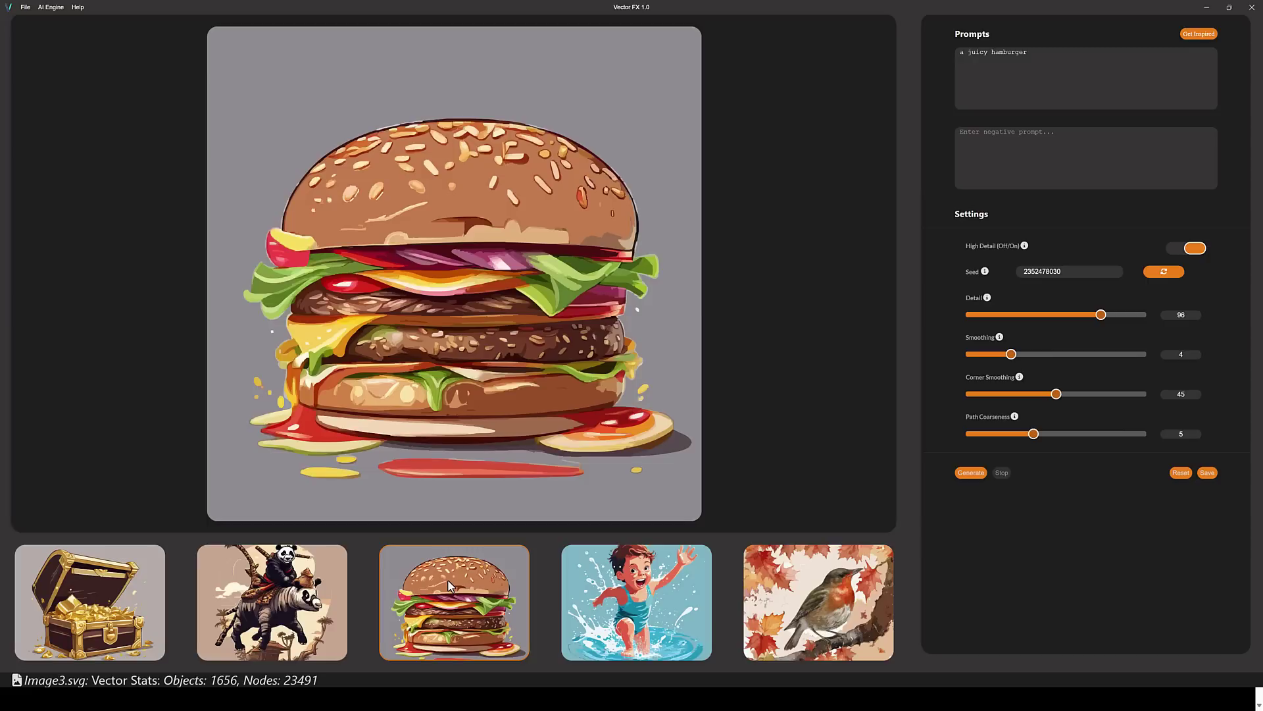
{"action": "left_click", "coordinate": [1073, 146]}
{"action": "type", "text": "no lettuce"}
{"action": "left_click", "coordinate": [964, 472]}
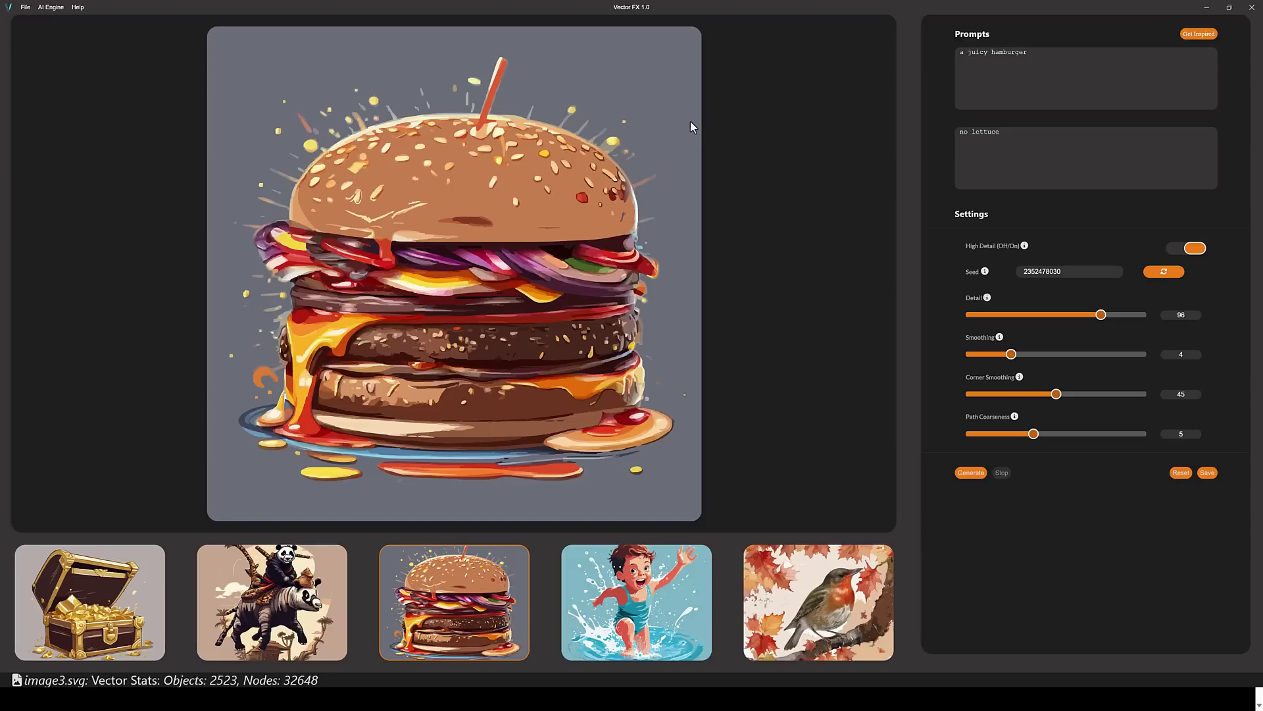
- Turn off high detail for the hamburger image and regenerate it
{"action": "left_click", "coordinate": [1182, 249]}
{"action": "left_click", "coordinate": [971, 474]}
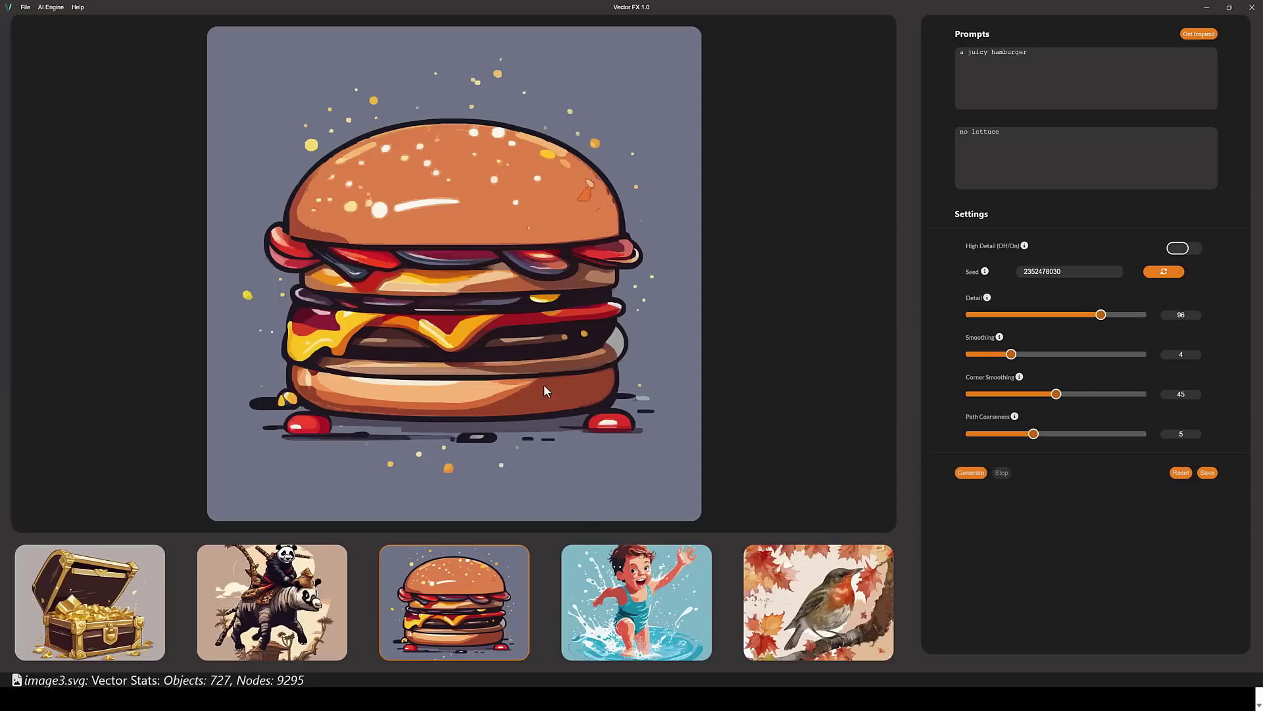
- Regenerate the swimming pool image with high detail on, detail 21, smoothing 12, corner smoothing 69 and path coarseness 7.5
{"action": "left_click", "coordinate": [602, 588]}
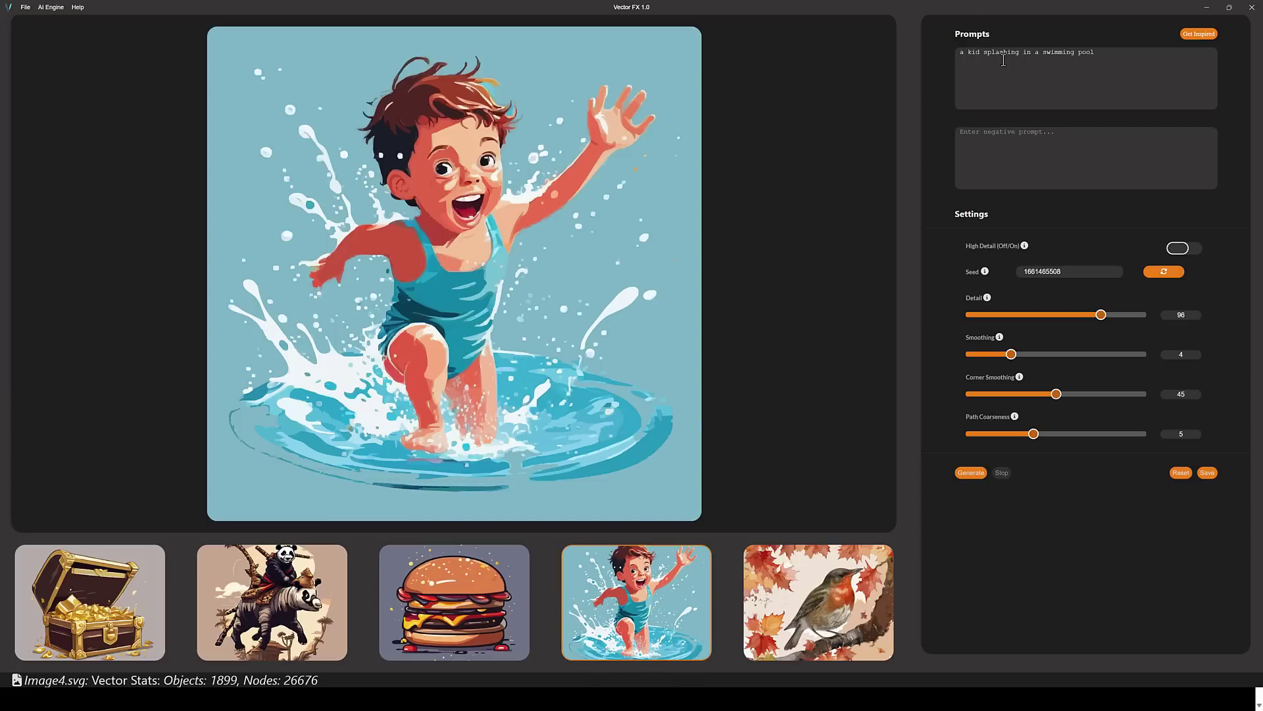
{"action": "left_click", "coordinate": [830, 584]}
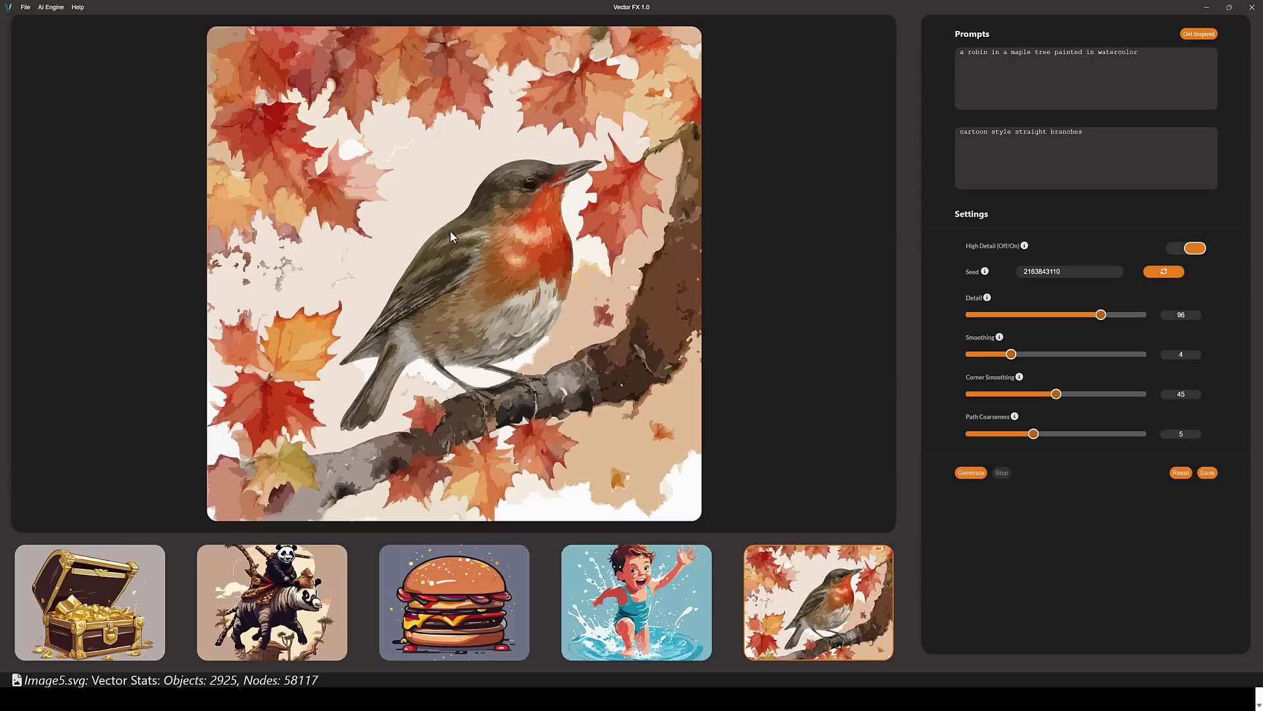
{"action": "left_click", "coordinate": [625, 621]}
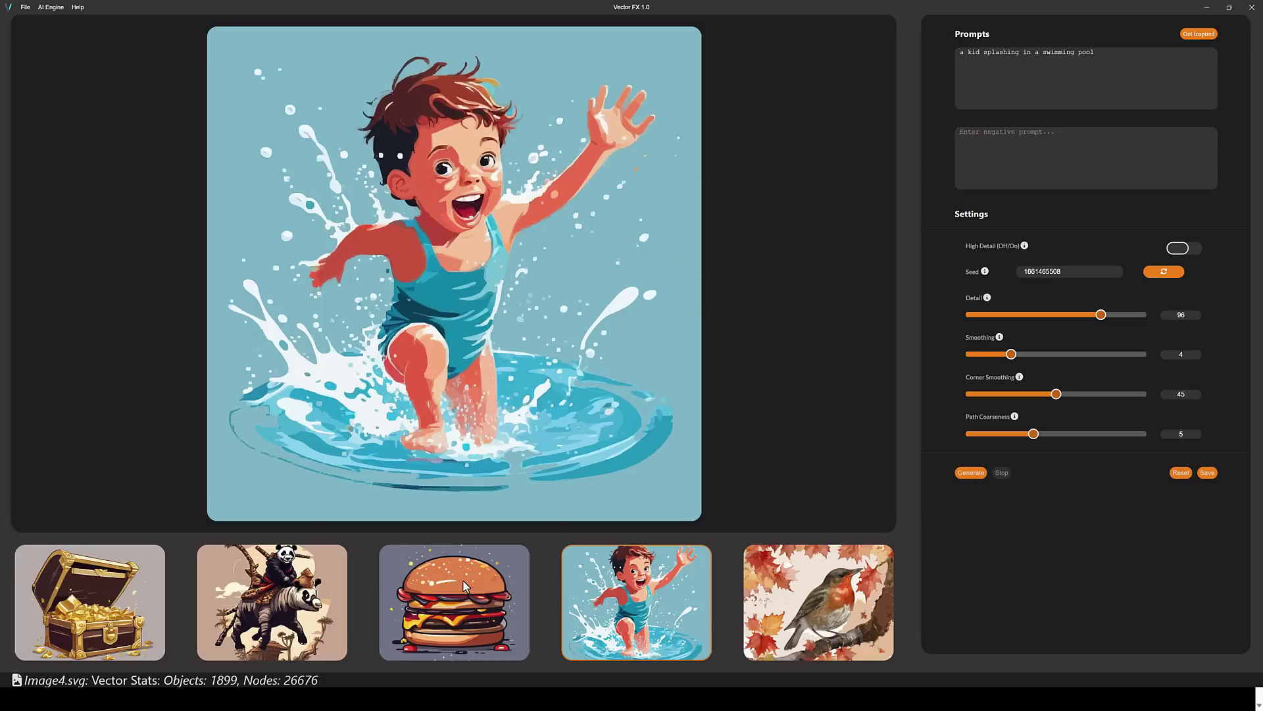
{"action": "left_click_drag", "start_coordinate": [1011, 356], "coordinate": [1101, 356]}
{"action": "left_click_drag", "start_coordinate": [1055, 394], "coordinate": [1104, 394]}
{"action": "left_click_drag", "start_coordinate": [1034, 434], "coordinate": [1090, 434]}
{"action": "left_click_drag", "start_coordinate": [1100, 314], "coordinate": [995, 314]}
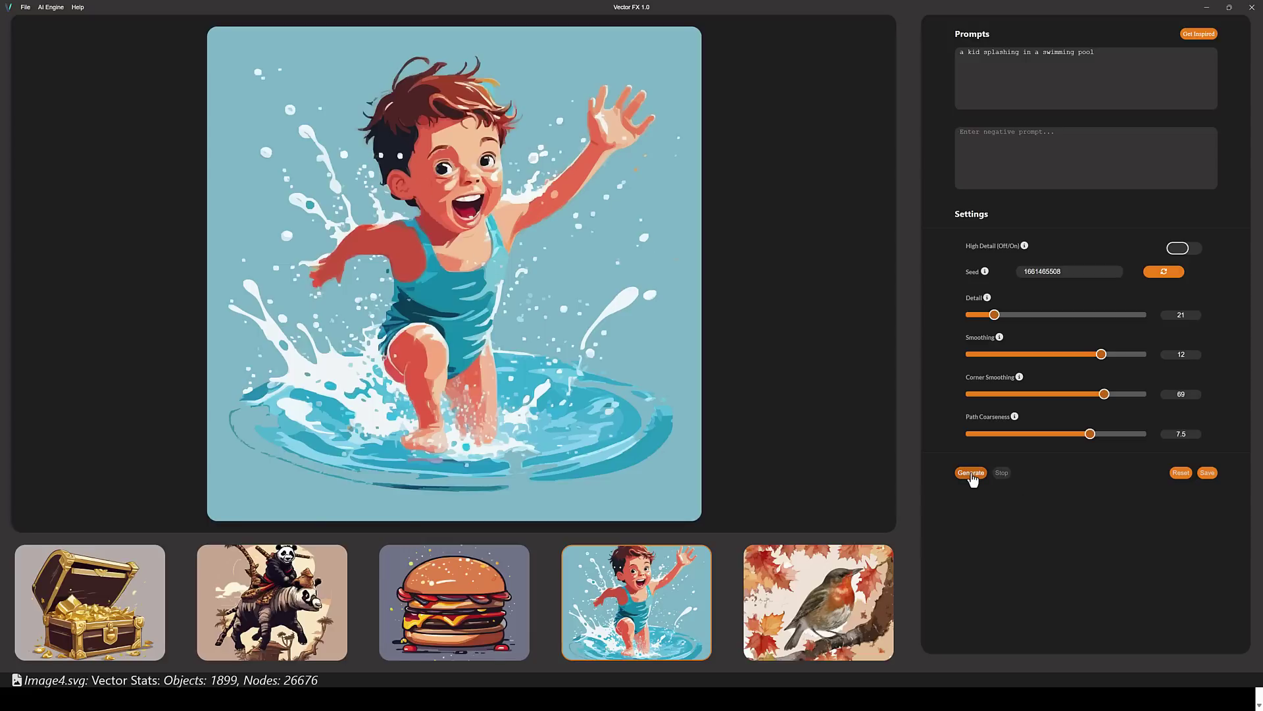
{"action": "left_click", "coordinate": [1195, 248]}
{"action": "left_click", "coordinate": [973, 475]}
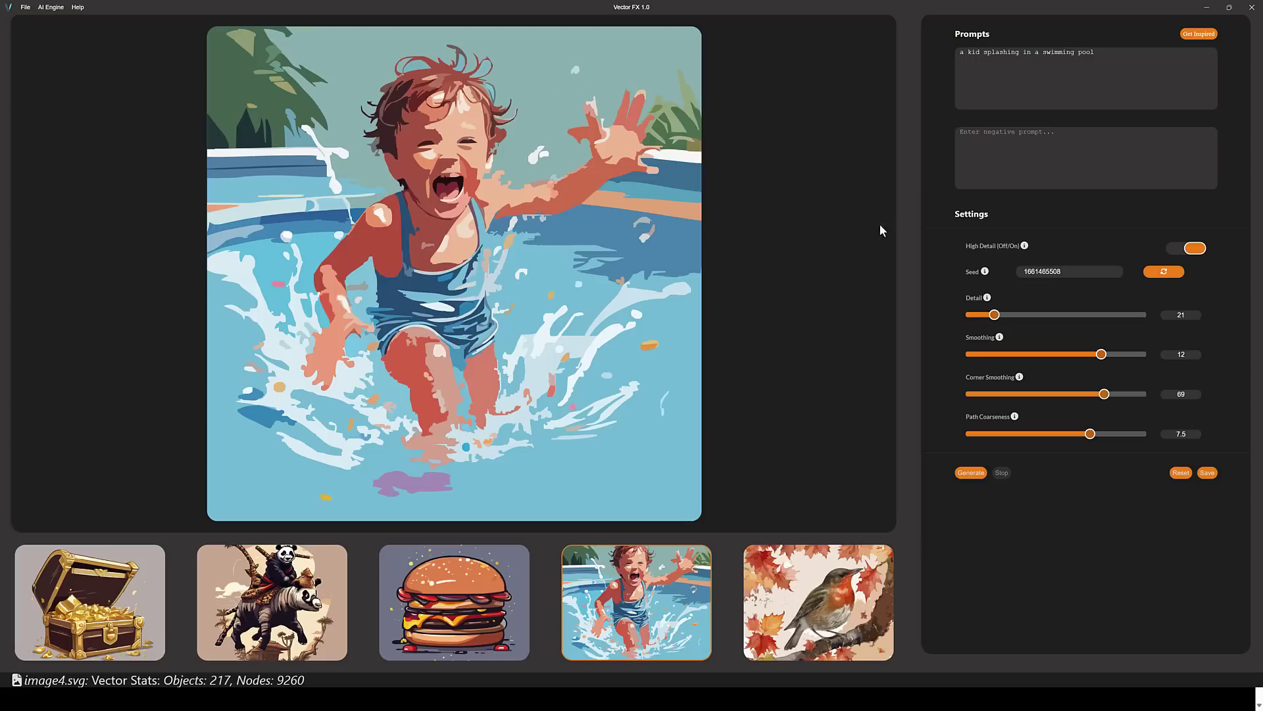
- Randomise the seed of the swimming pool image and regenerate it
{"action": "left_click", "coordinate": [1167, 274]}
{"action": "left_click", "coordinate": [1168, 275]}
{"action": "left_click", "coordinate": [971, 472]}
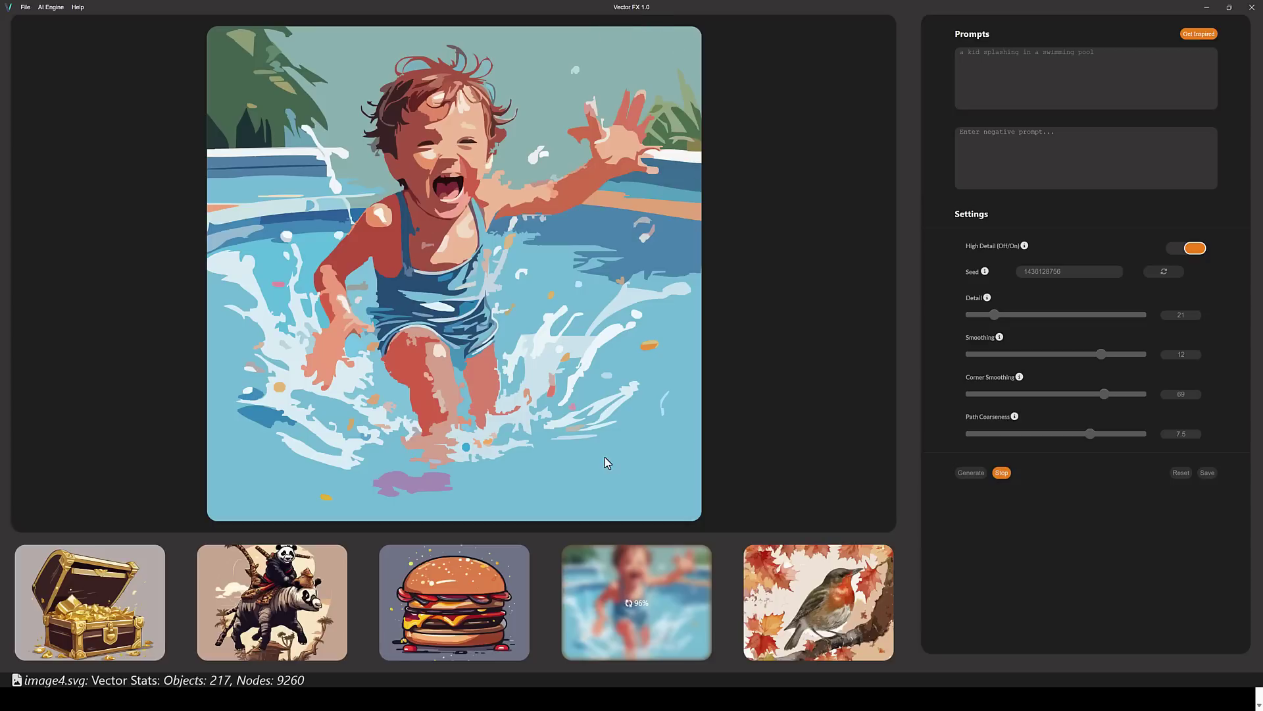
- Save the hamburger image as image.svg on the Desktop, replacing the existing file
{"action": "left_click", "coordinate": [468, 592]}
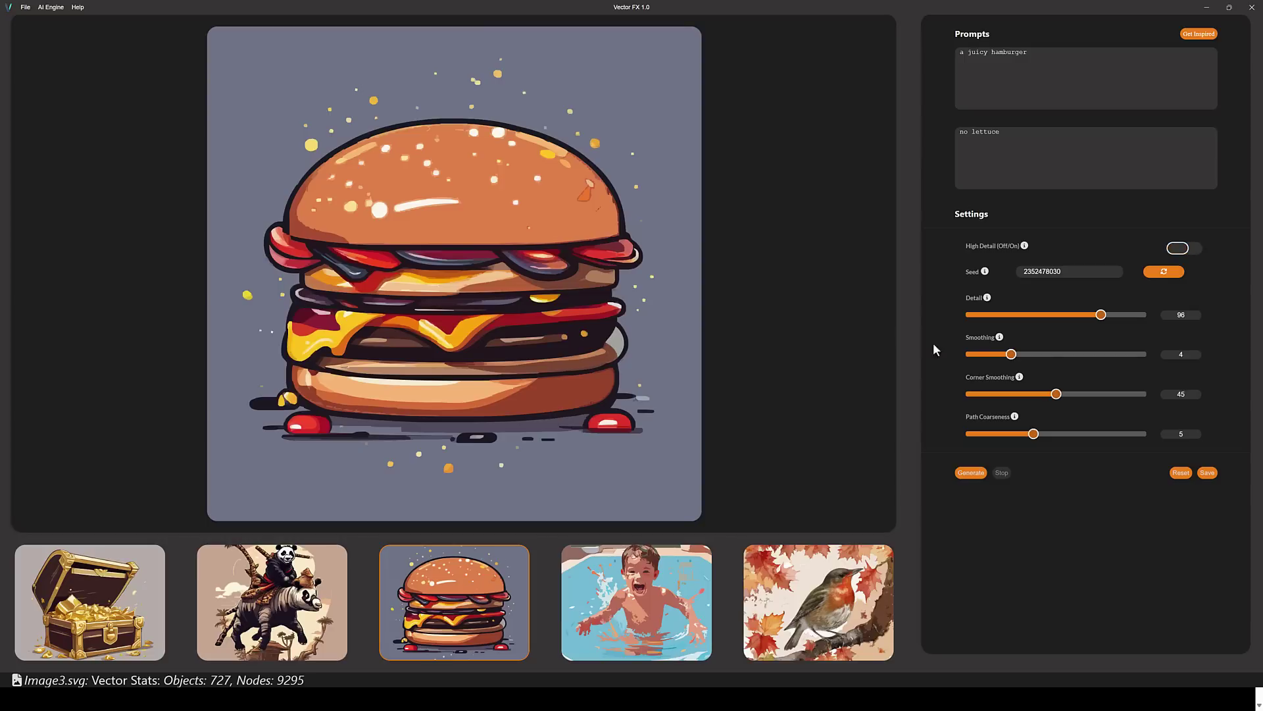
{"action": "left_click", "coordinate": [1208, 478]}
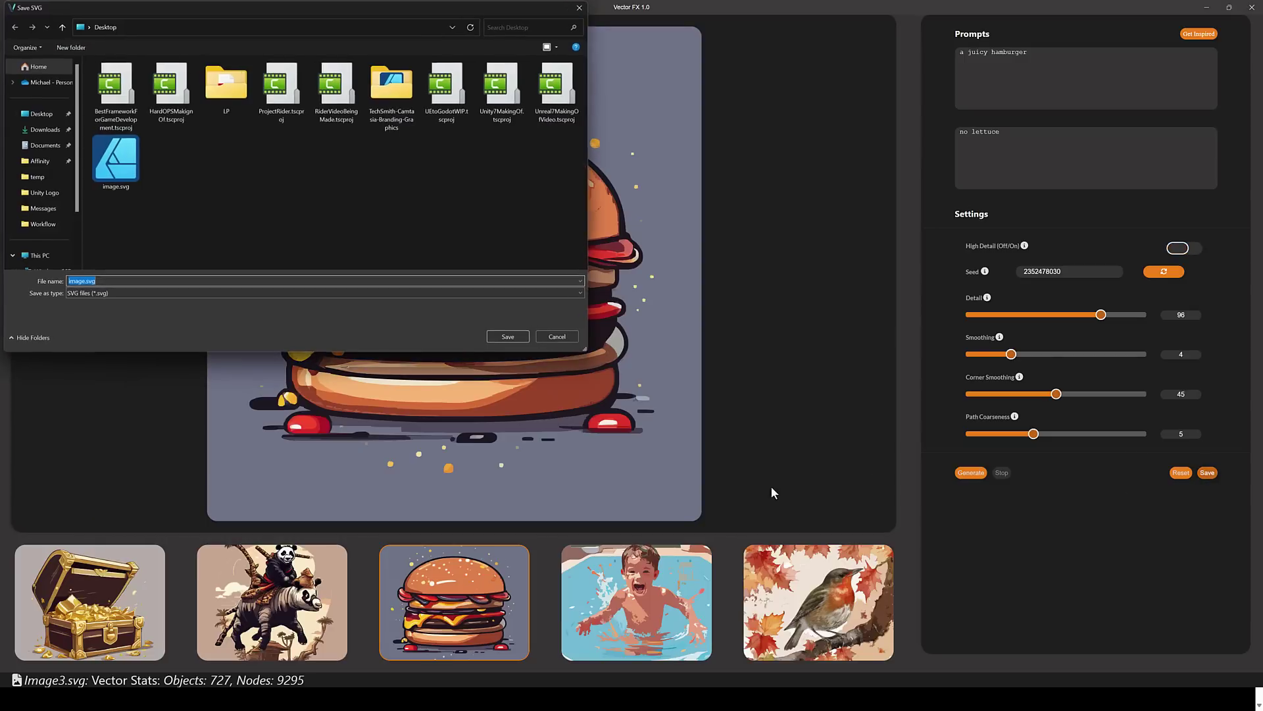
{"action": "left_click", "coordinate": [508, 337]}
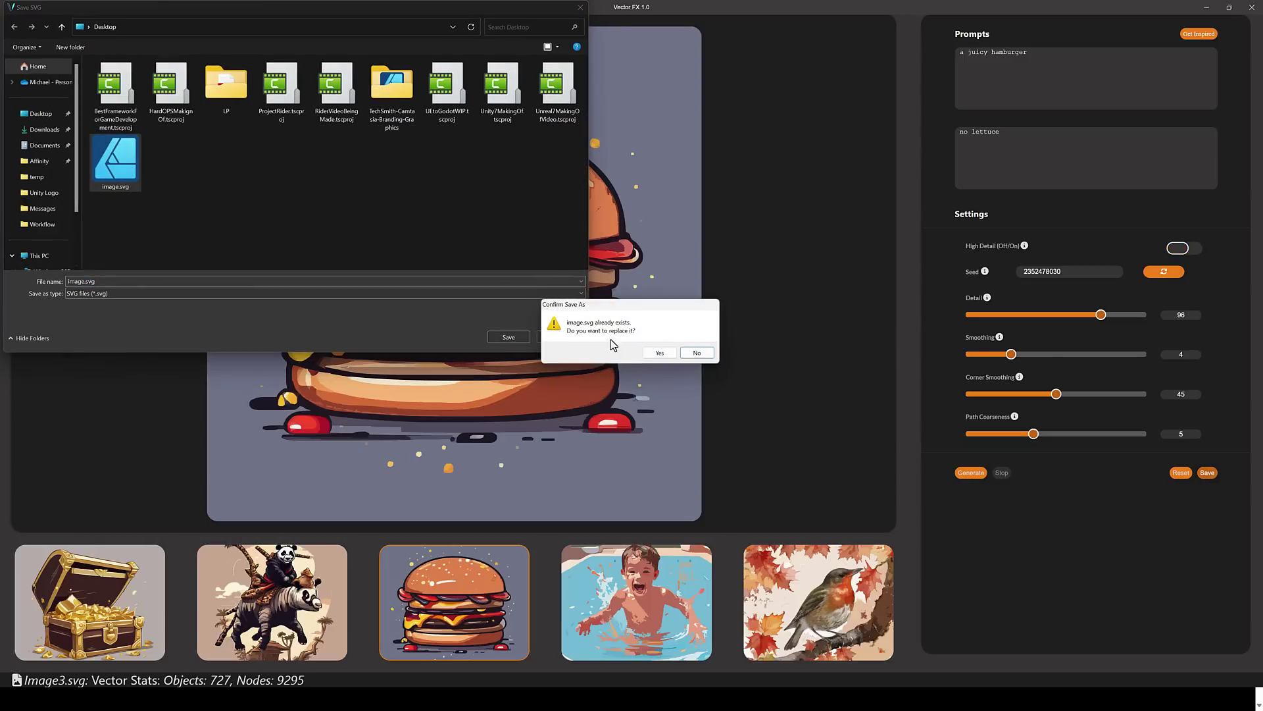
{"action": "left_click", "coordinate": [655, 353]}
- Switch to Affinity Designer and open image.svg from the Desktop
{"action": "key", "text": "super"}
{"action": "key", "text": "Escape"}
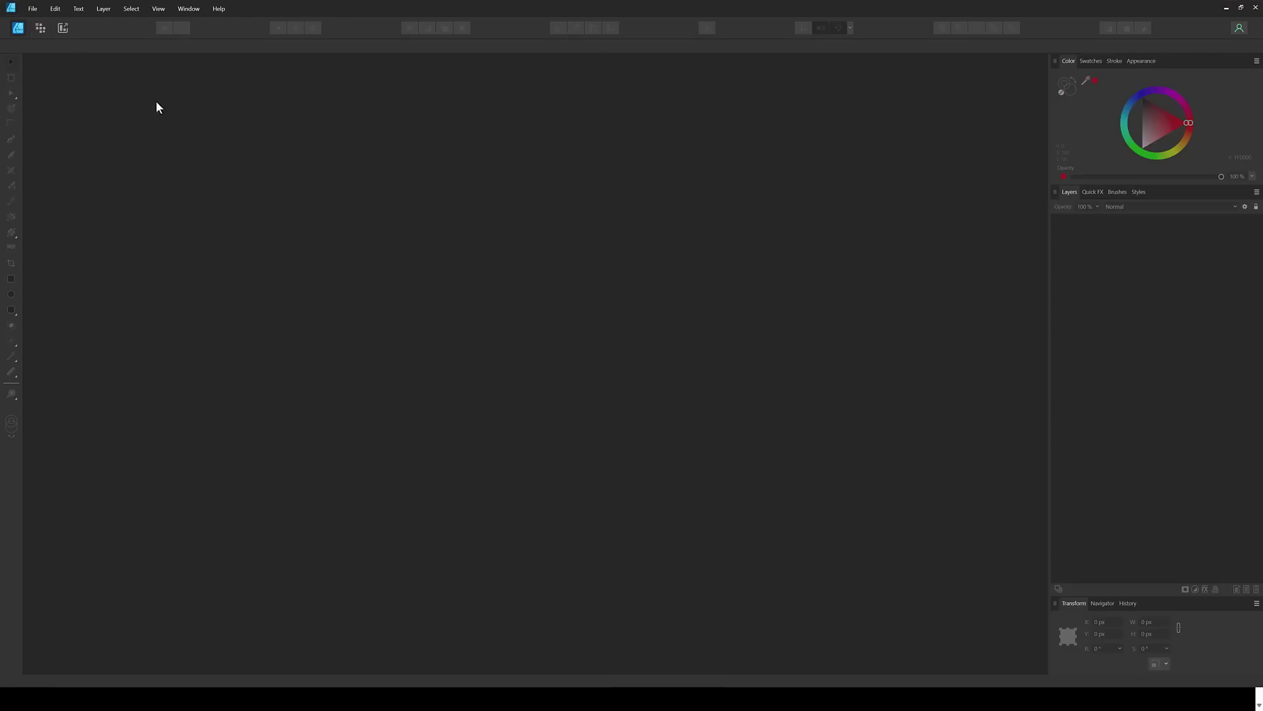
{"action": "left_click", "coordinate": [32, 8]}
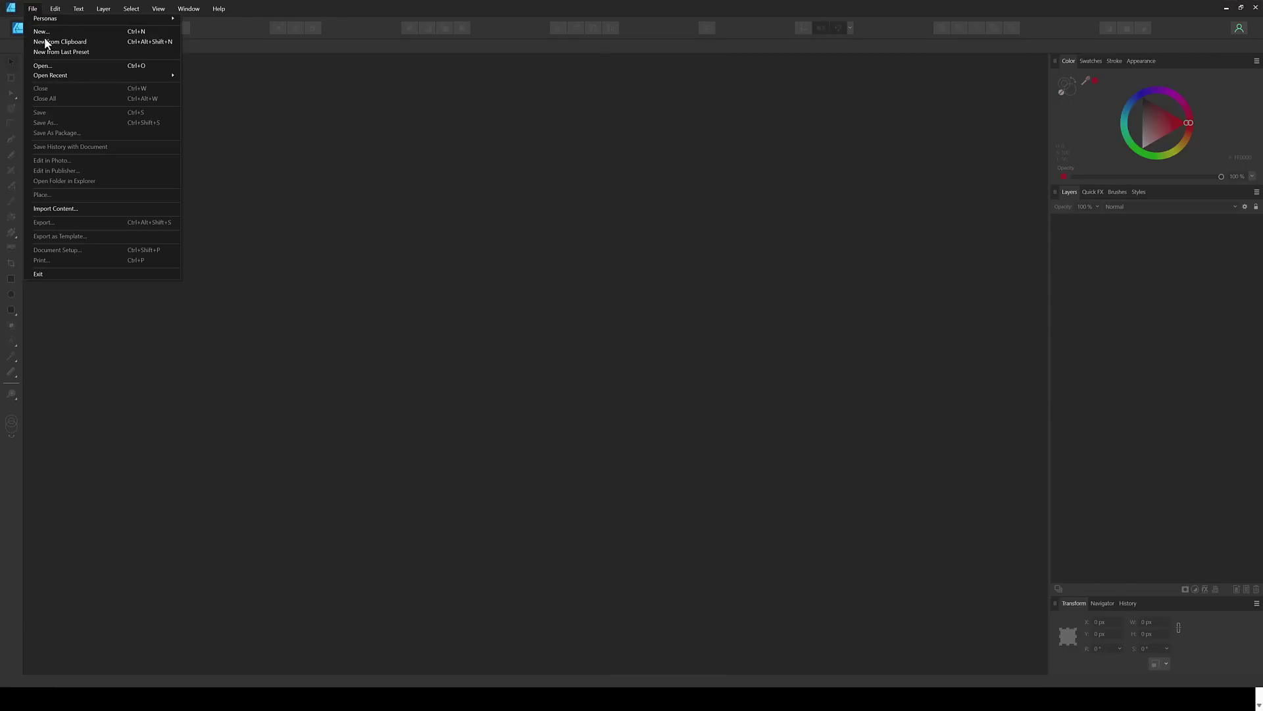
{"action": "left_click", "coordinate": [53, 64]}
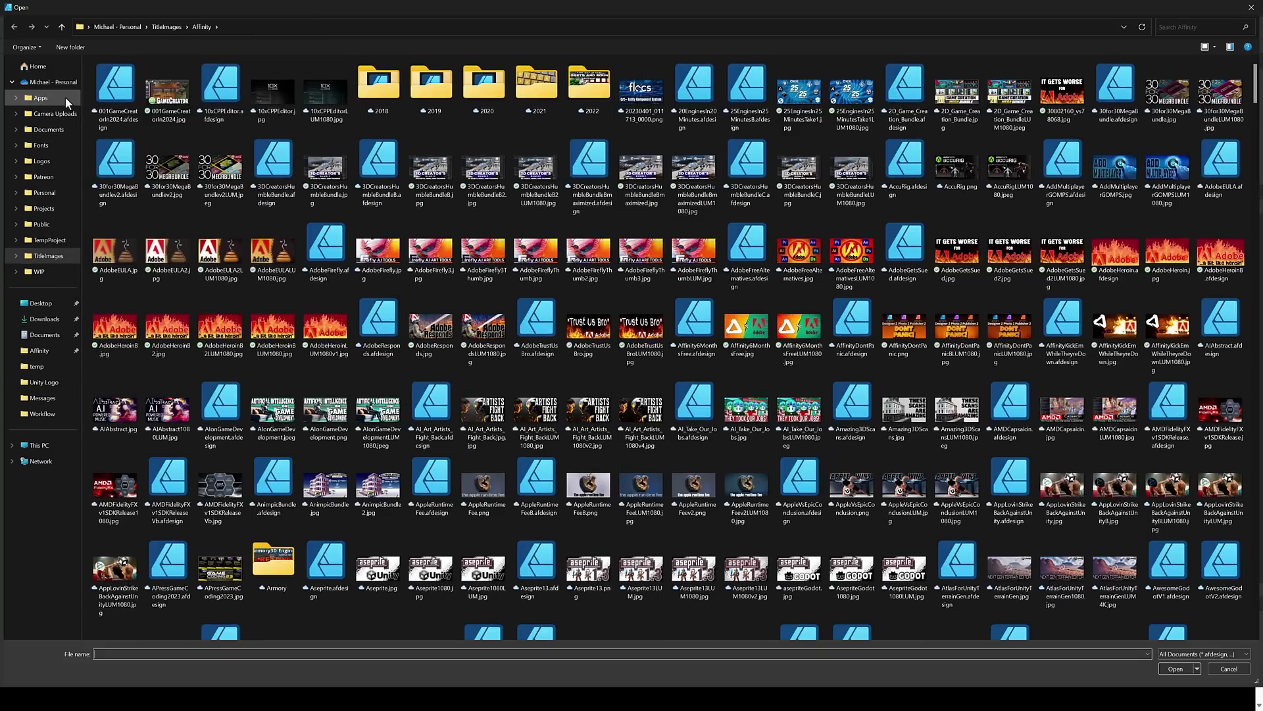
{"action": "left_click", "coordinate": [40, 303]}
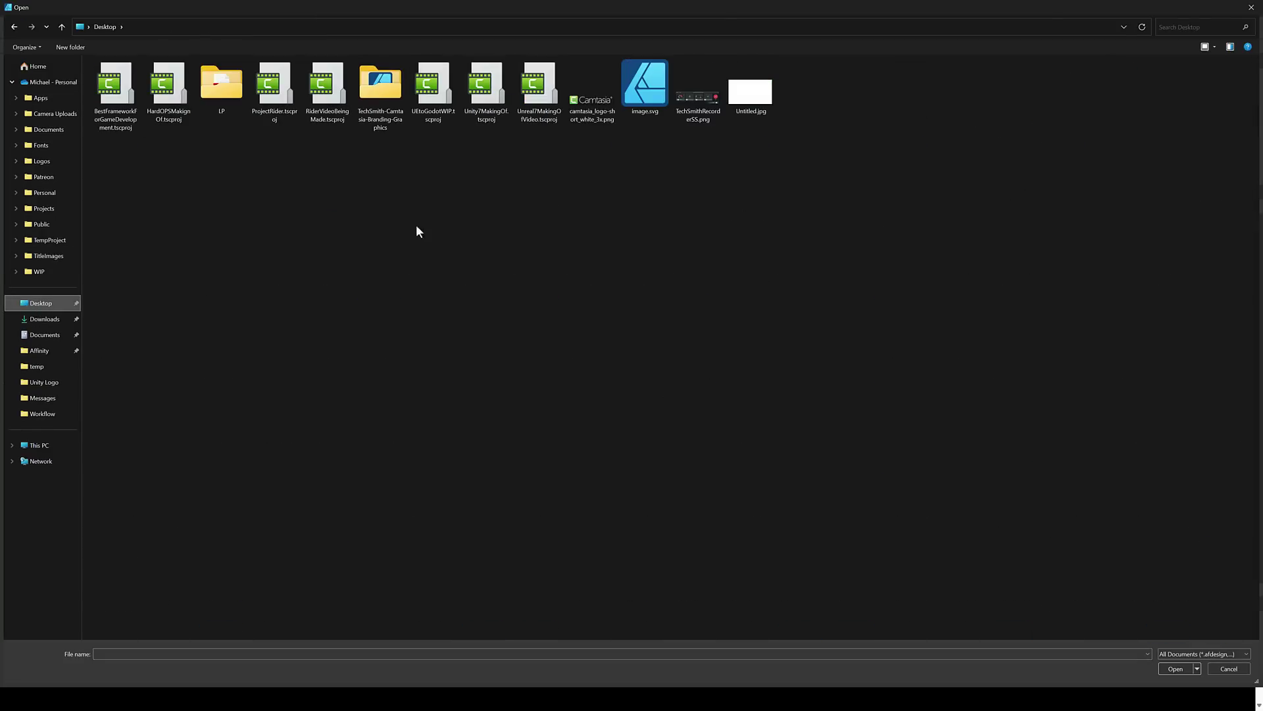
{"action": "double_click", "coordinate": [633, 112]}
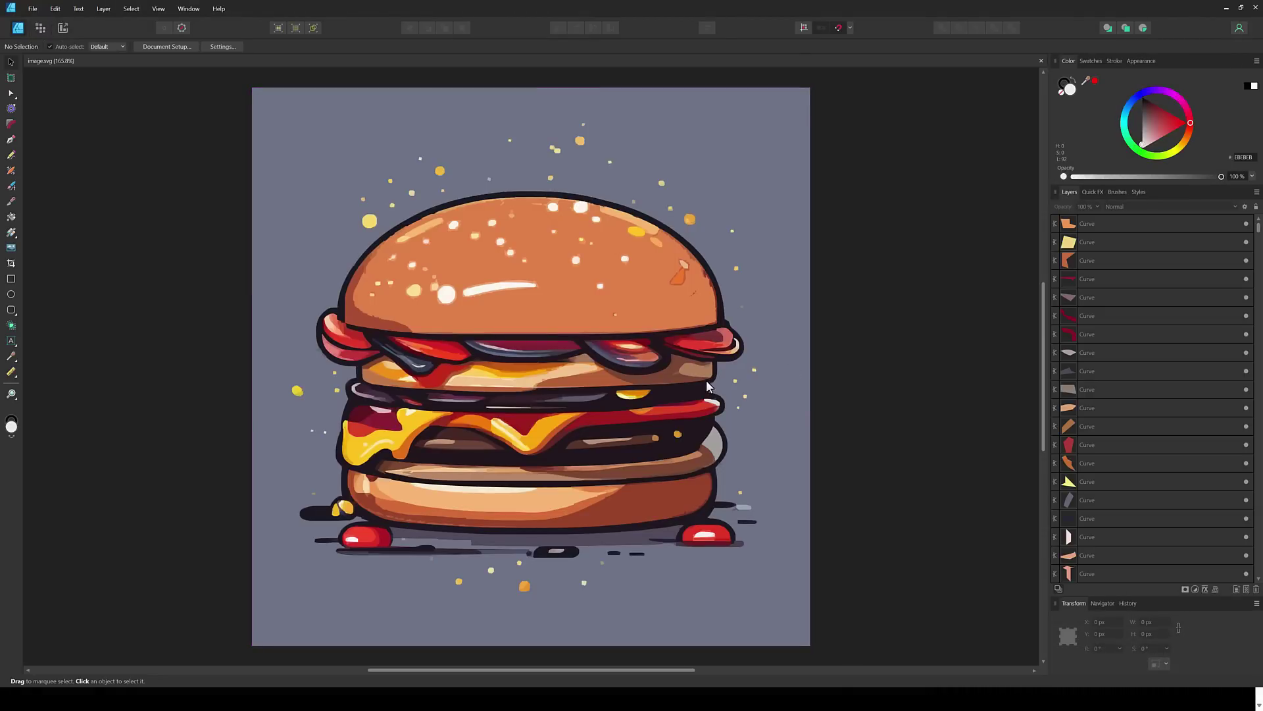
- Move the burger's square background curve around, recolour it blue and delete it
{"action": "left_click_drag", "start_coordinate": [265, 119], "coordinate": [808, 402]}
{"action": "left_click_drag", "start_coordinate": [837, 352], "coordinate": [353, 143]}
{"action": "left_click_drag", "start_coordinate": [1158, 129], "coordinate": [1098, 94]}
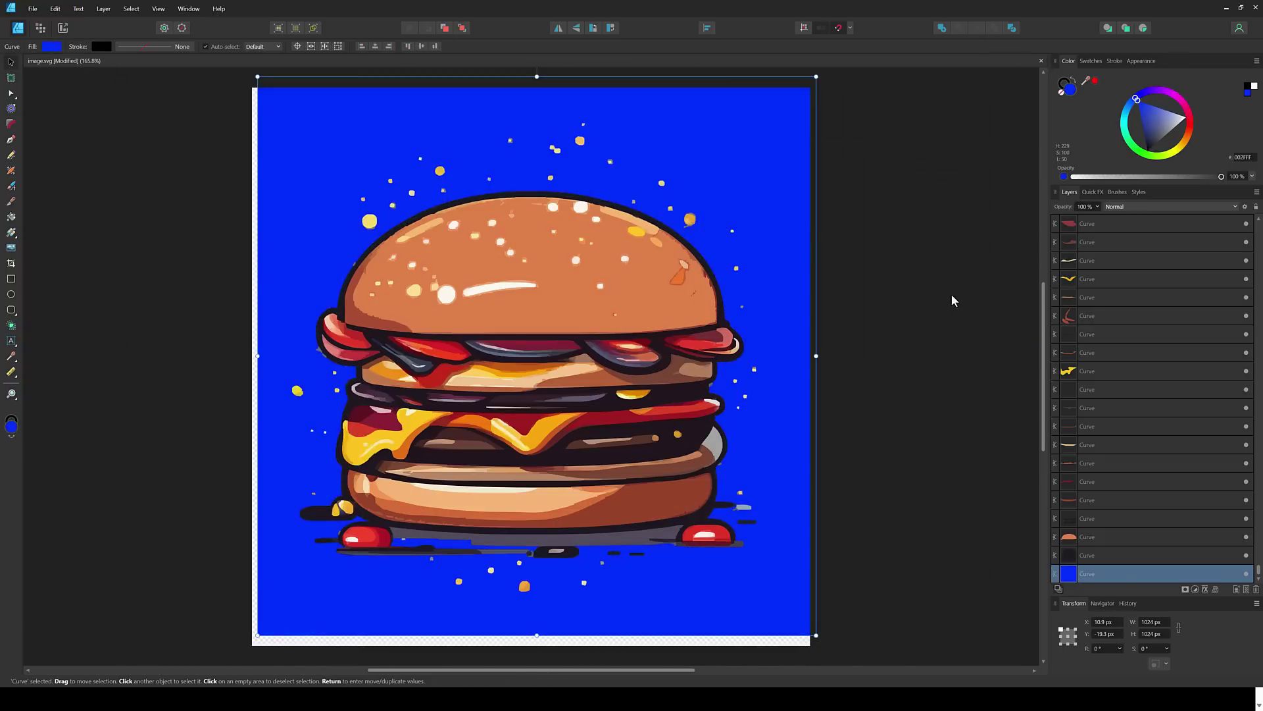
{"action": "key", "text": "Delete"}
- Pull the orange top-bun curve out to the upper right and the dark outline curve out to the burger's left
{"action": "left_click", "coordinate": [601, 262]}
{"action": "left_click_drag", "start_coordinate": [609, 273], "coordinate": [862, 208]}
{"action": "left_click", "coordinate": [571, 313]}
{"action": "left_click_drag", "start_coordinate": [571, 309], "coordinate": [282, 258]}
{"action": "left_click", "coordinate": [570, 286]}
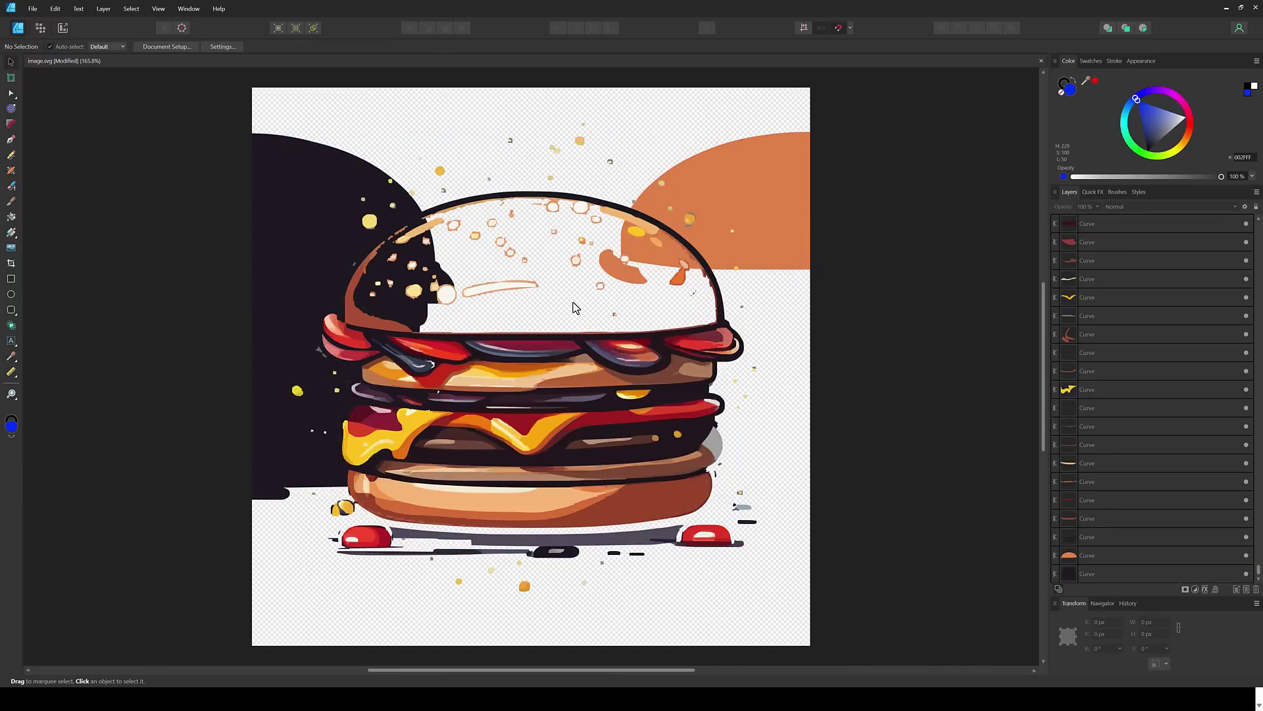
{"action": "left_click", "coordinate": [686, 341]}
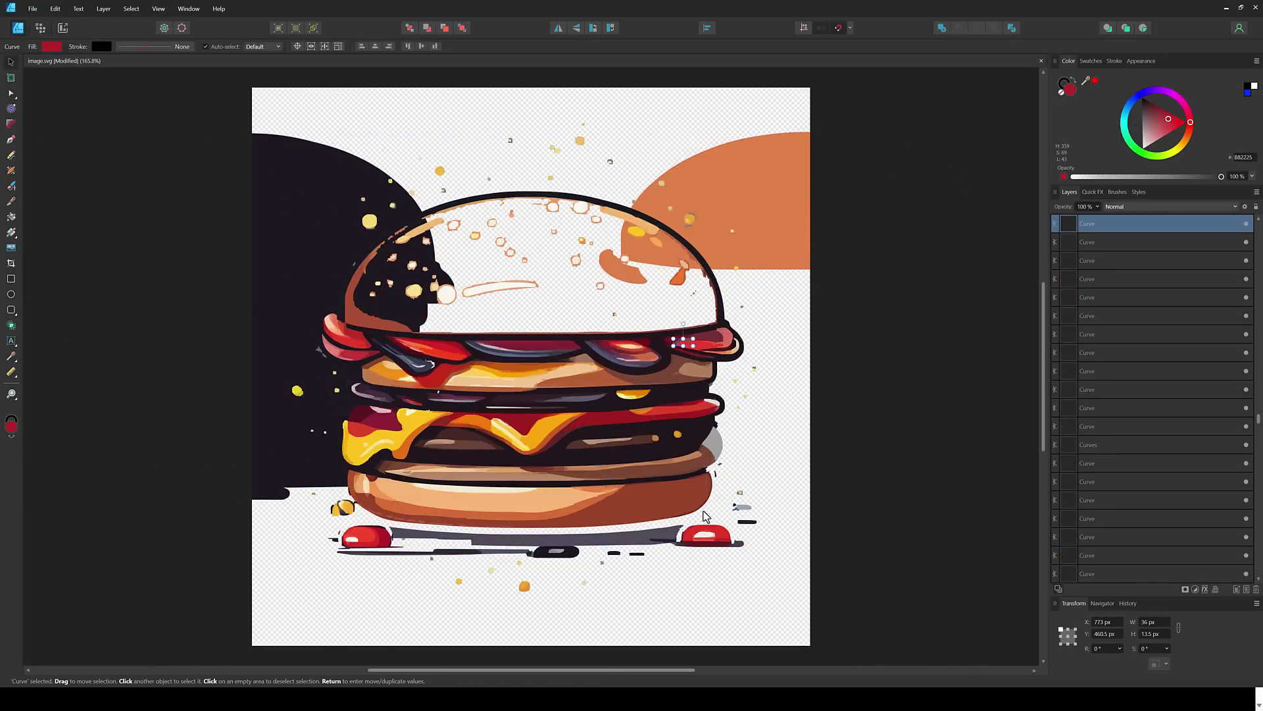
- Delete the red tomatoes and nearby small curves on both sides beneath the burger
{"action": "left_click_drag", "start_coordinate": [766, 571], "coordinate": [670, 520]}
{"action": "key", "text": "Delete"}
{"action": "left_click_drag", "start_coordinate": [416, 577], "coordinate": [256, 528]}
{"action": "key", "text": "Delete"}
- Move the dark outline curve and the orange top-bun curve back into place on the burger
{"action": "left_click", "coordinate": [324, 237]}
{"action": "left_click_drag", "start_coordinate": [323, 237], "coordinate": [604, 283]}
{"action": "left_click_drag", "start_coordinate": [796, 155], "coordinate": [519, 213]}
{"action": "left_click", "coordinate": [908, 377]}
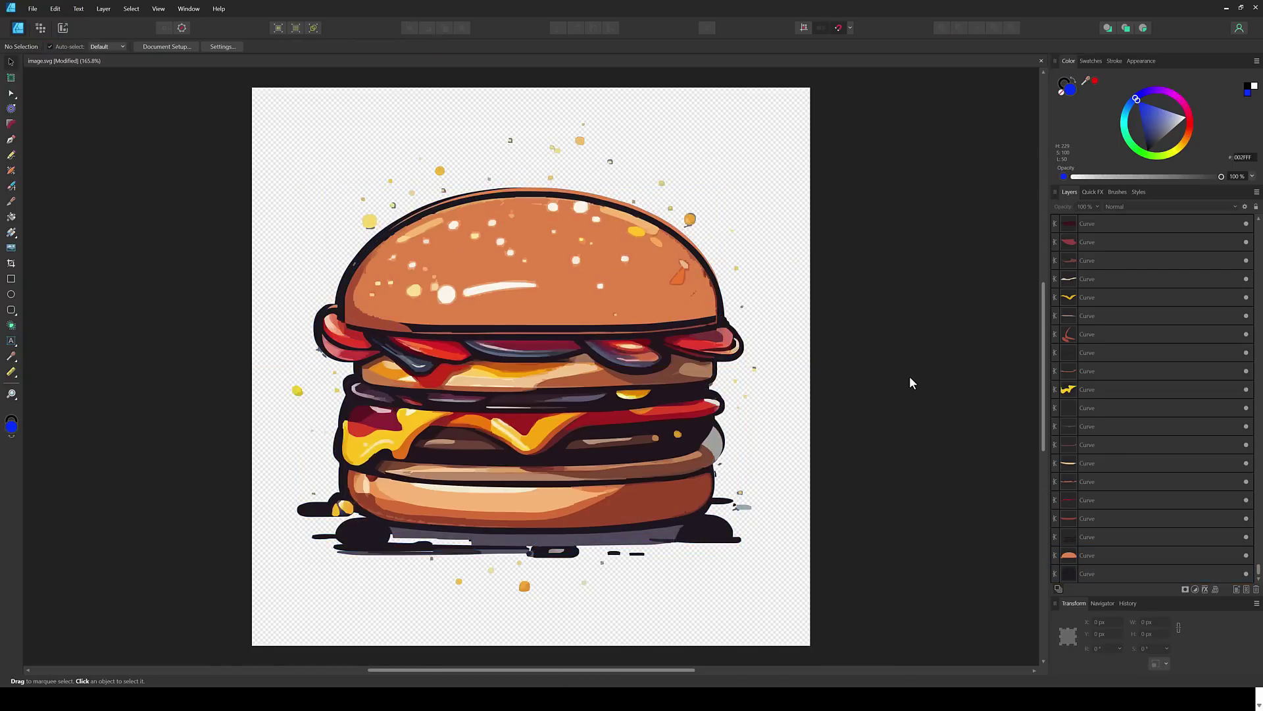
- Delete the small shadow pieces beneath the burger and the large dark outline curve behind it
{"action": "left_click_drag", "start_coordinate": [779, 510], "coordinate": [178, 611]}
{"action": "key", "text": "Delete"}
{"action": "left_click", "coordinate": [387, 539]}
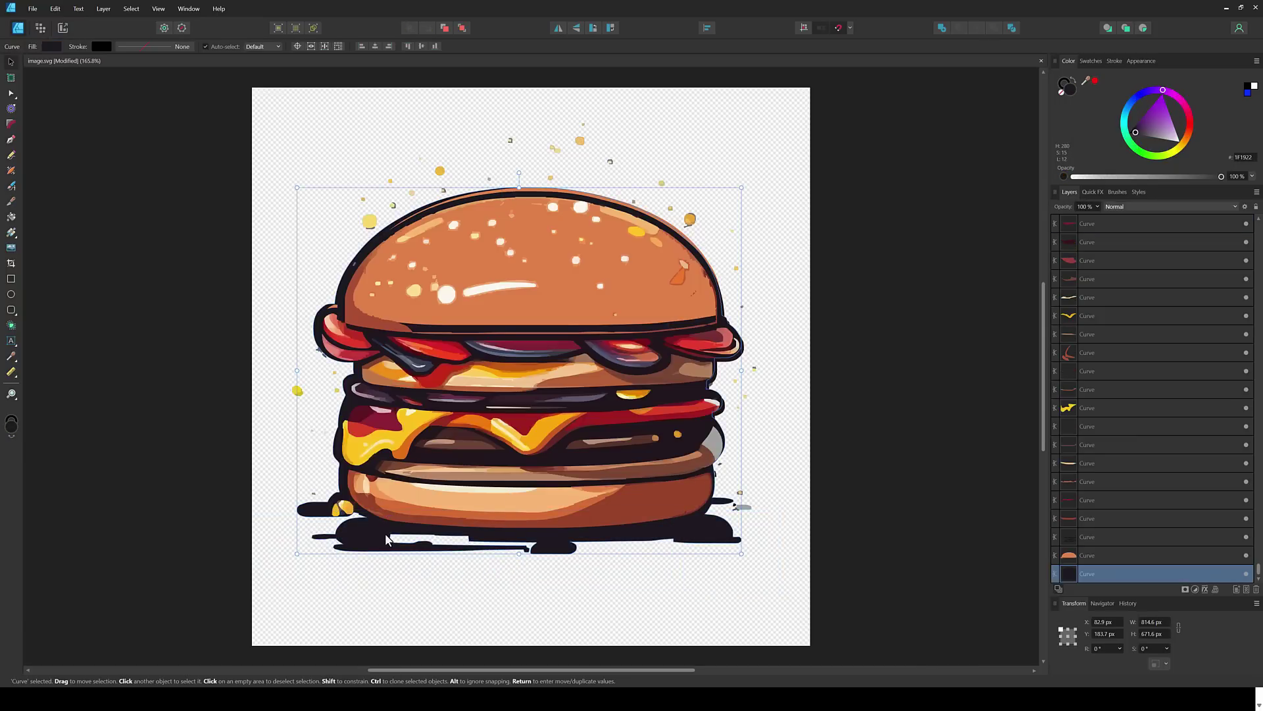
{"action": "key", "text": "Delete"}
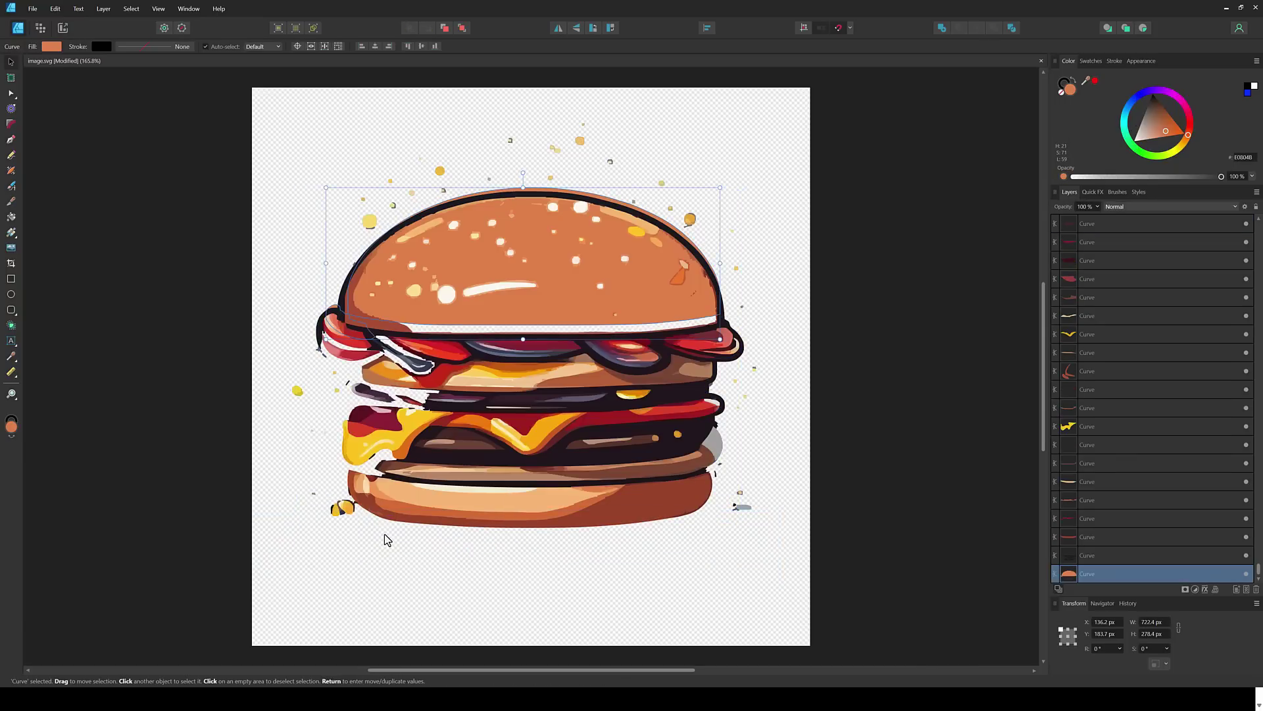
- Undo the deletion of the large dark outline curve behind the burger
{"action": "key", "text": "ctrl+z"}
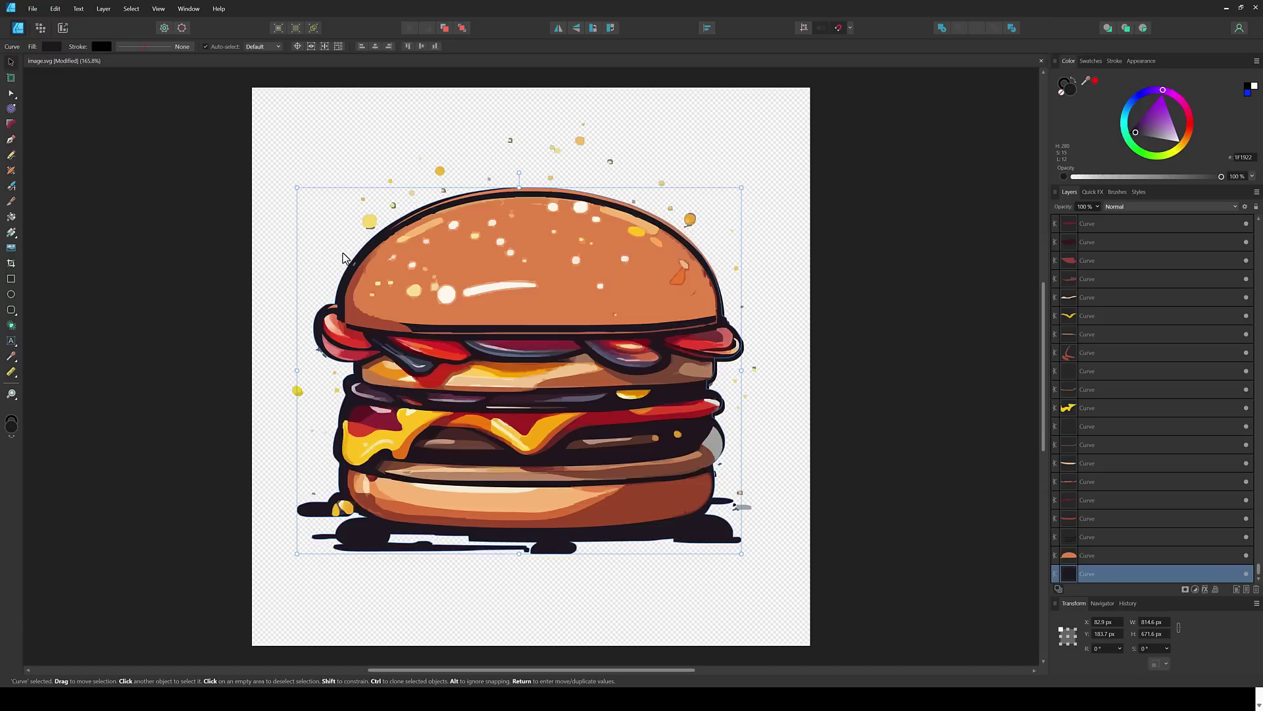
{"action": "key", "text": "Delete"}
{"action": "key", "text": "ctrl+z"}
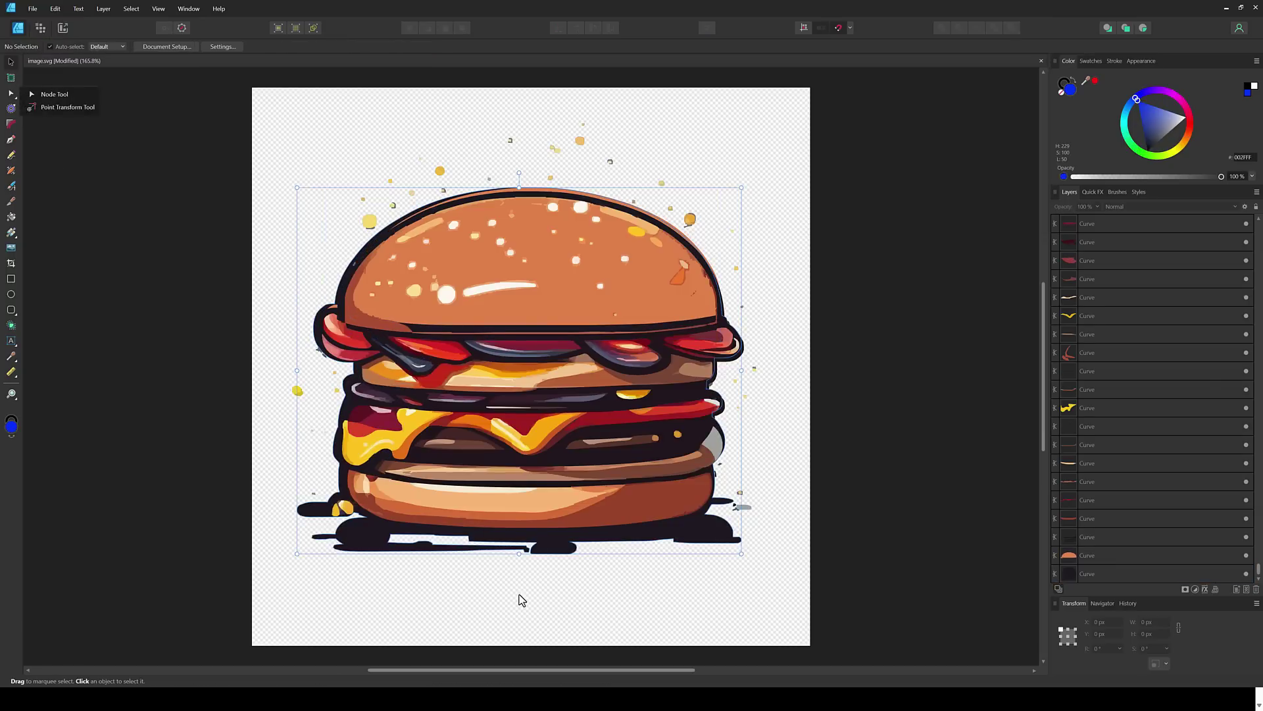
- Delete the lower nodes of the dark outline curve in the shadow area beneath the burger with the Node Tool
{"action": "left_click", "coordinate": [14, 94]}
{"action": "left_click_drag", "start_coordinate": [770, 575], "coordinate": [296, 517]}
{"action": "key", "text": "Delete"}
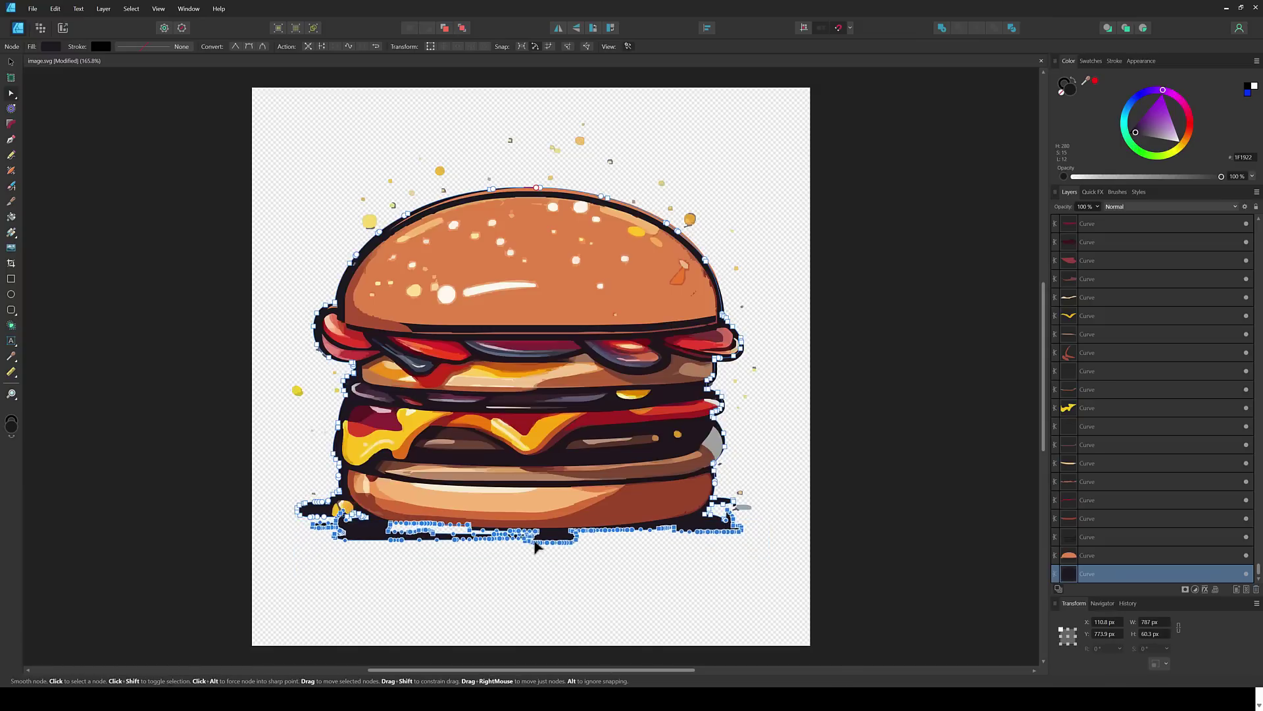
{"action": "left_click", "coordinate": [582, 574]}
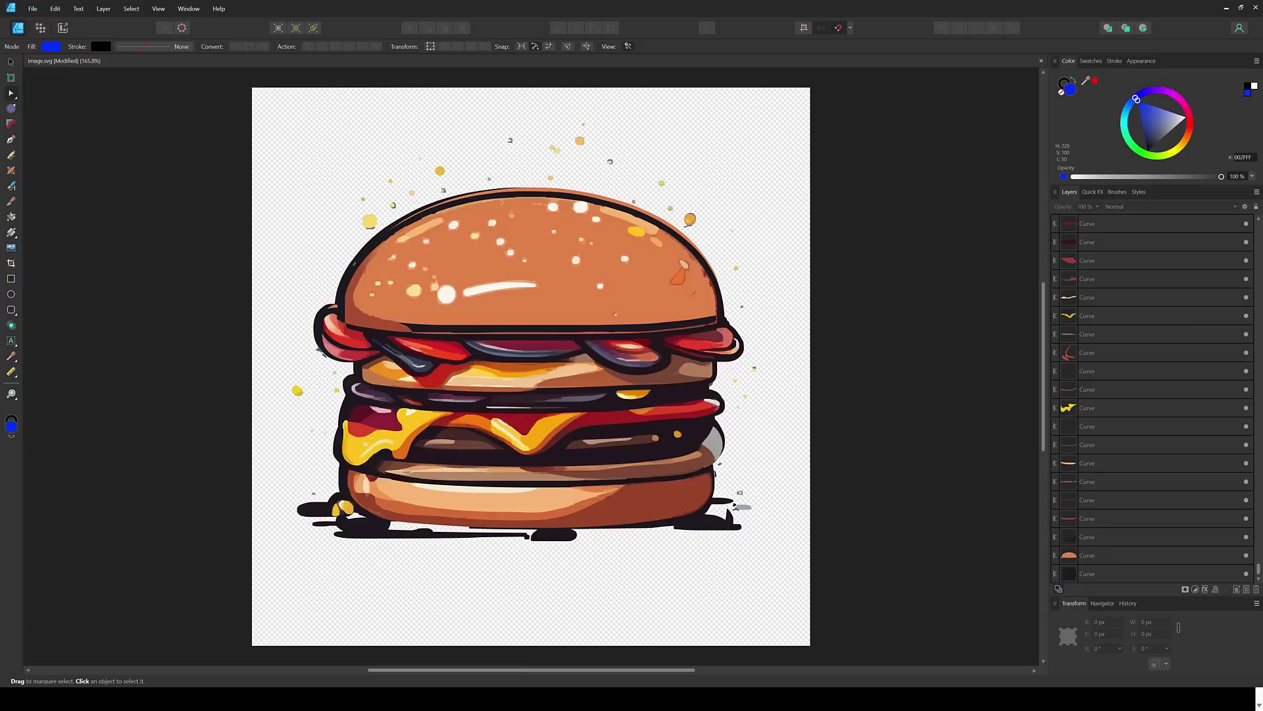
- Recolour the top-bun curve to a deeper, more saturated orange, D95D19, and deselect it
{"action": "scroll", "coordinate": [1148, 322], "scroll_direction": "up", "scroll_amount": 5}
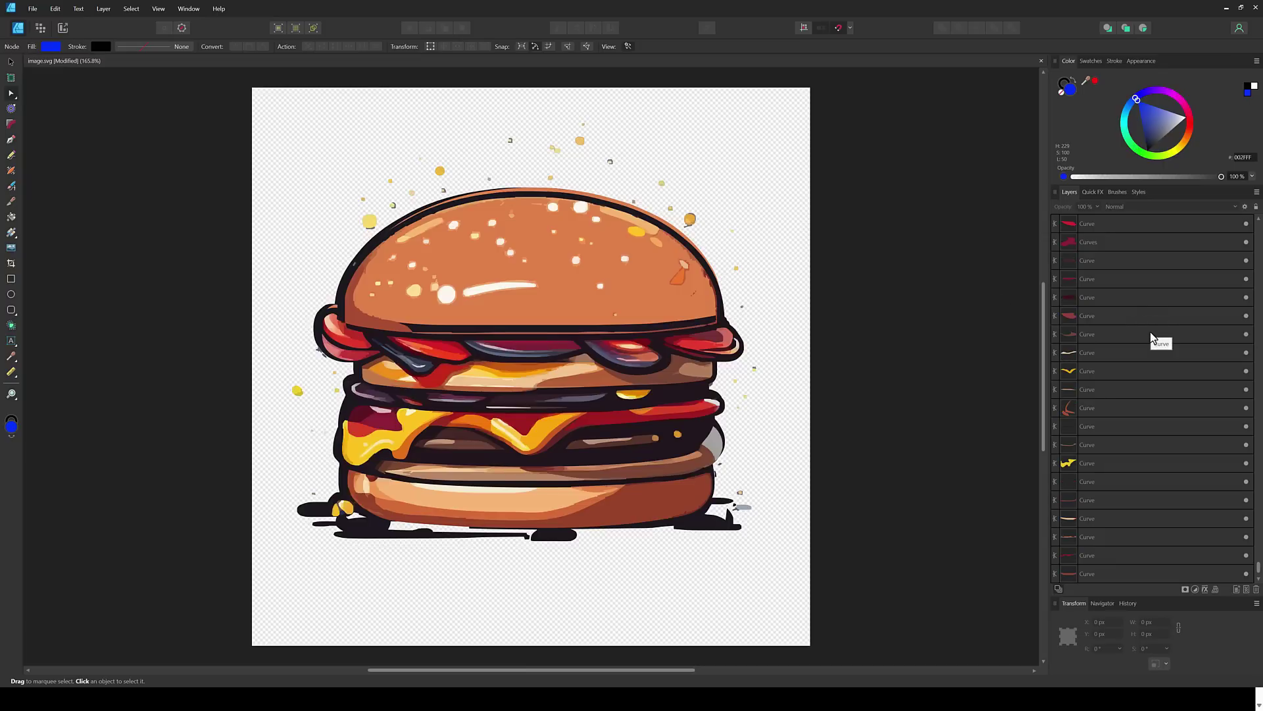
{"action": "scroll", "coordinate": [1150, 335], "scroll_direction": "up", "scroll_amount": 10}
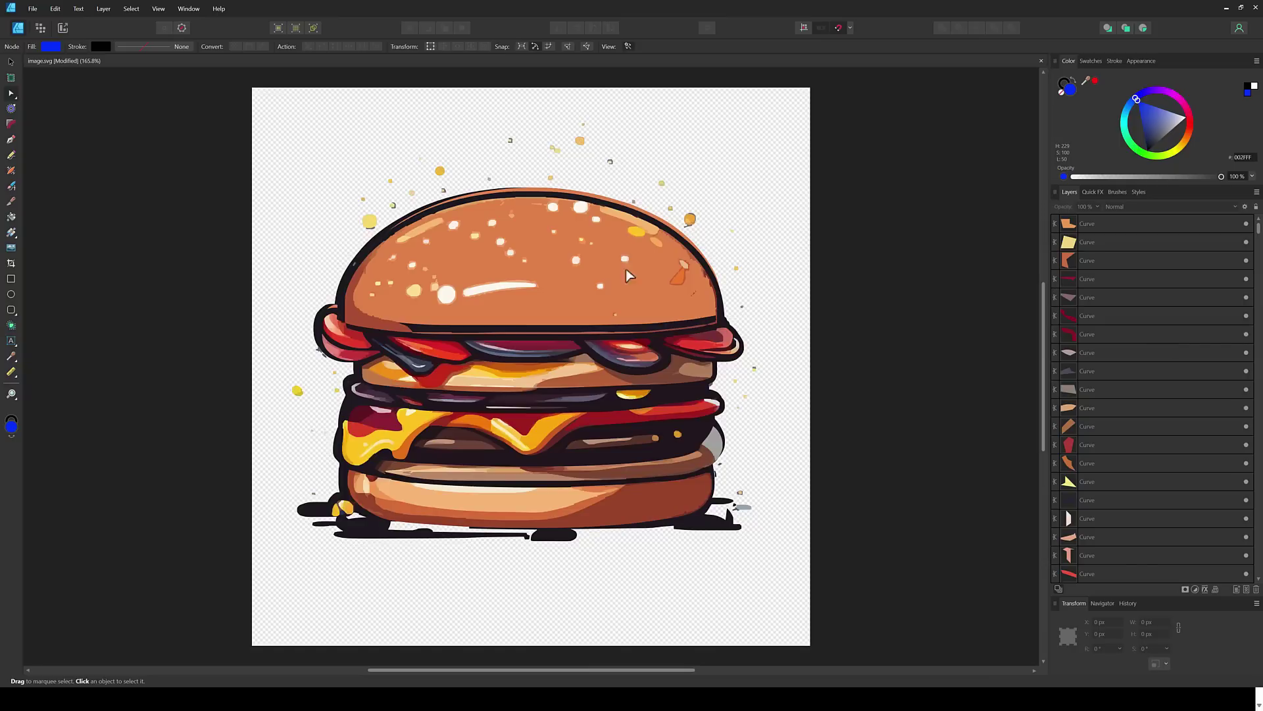
{"action": "left_click", "coordinate": [720, 264]}
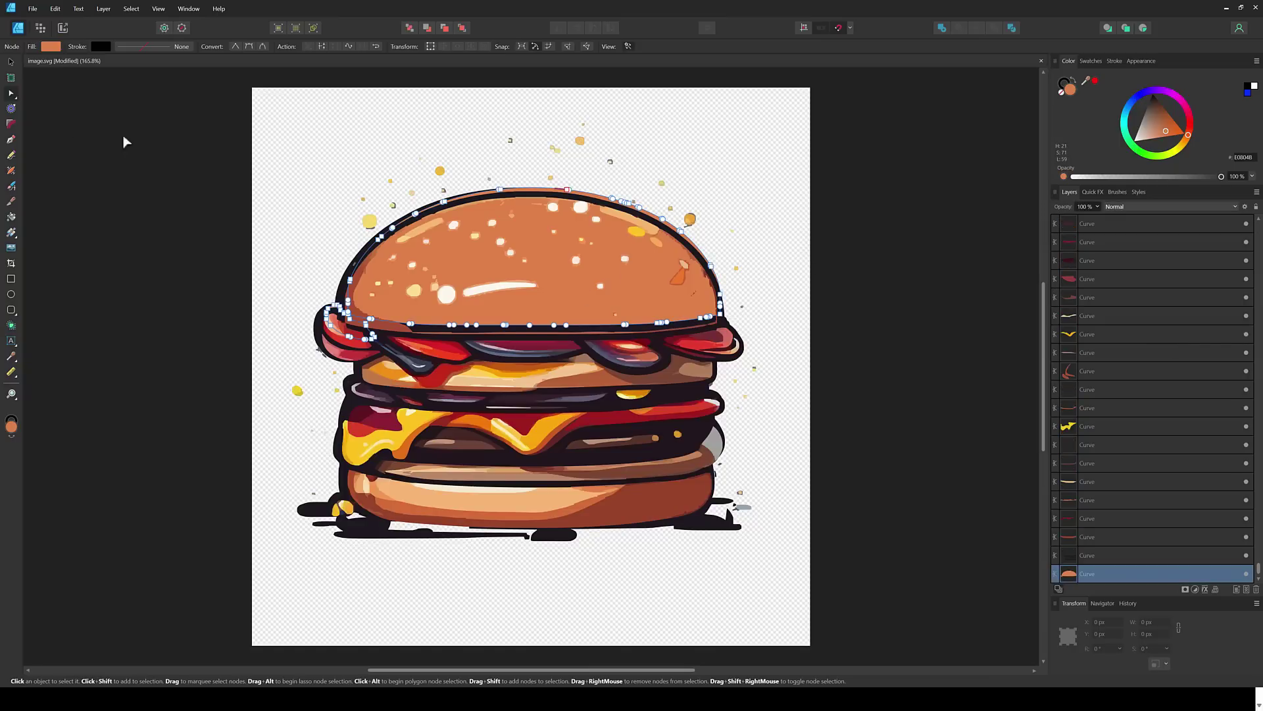
{"action": "left_click", "coordinate": [10, 61]}
{"action": "mouse_move", "coordinate": [1165, 131]}
{"action": "left_mouse_down"}
{"action": "mouse_move", "coordinate": [1159, 104]}
{"action": "mouse_move", "coordinate": [1155, 120]}
{"action": "mouse_move", "coordinate": [1178, 139]}
{"action": "mouse_move", "coordinate": [1175, 128]}
{"action": "left_mouse_up"}
{"action": "left_click", "coordinate": [929, 364]}
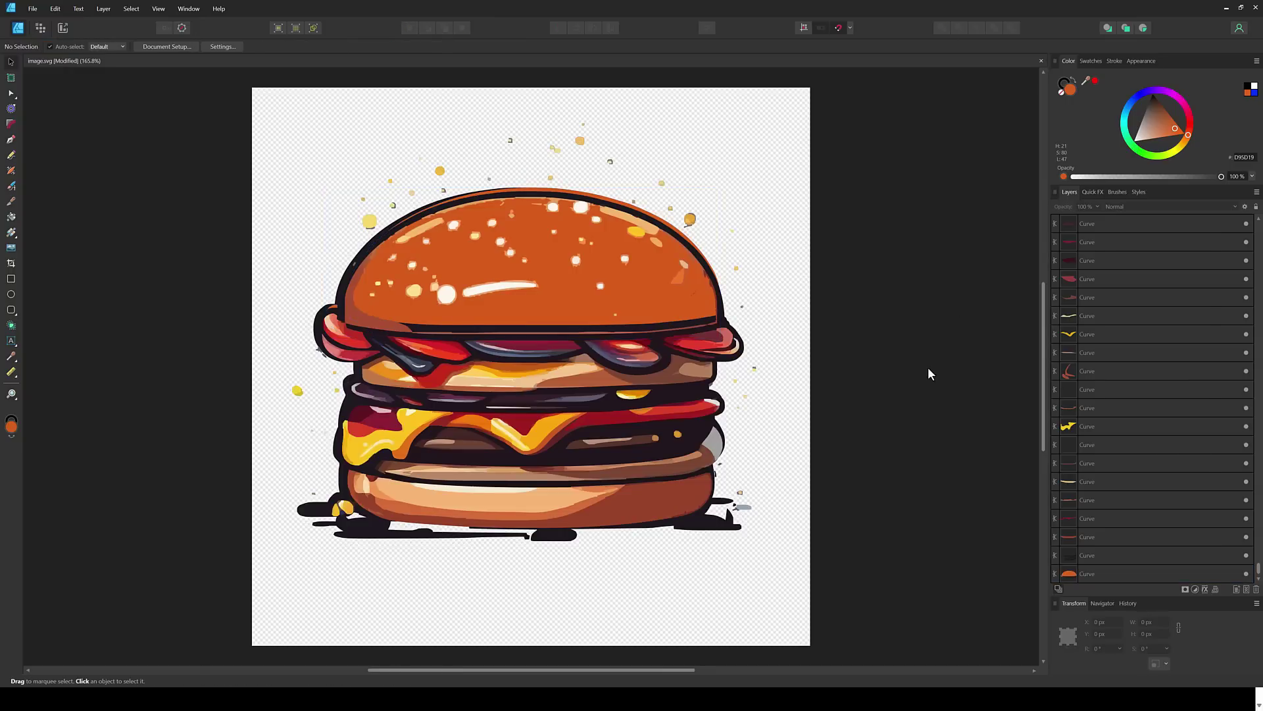